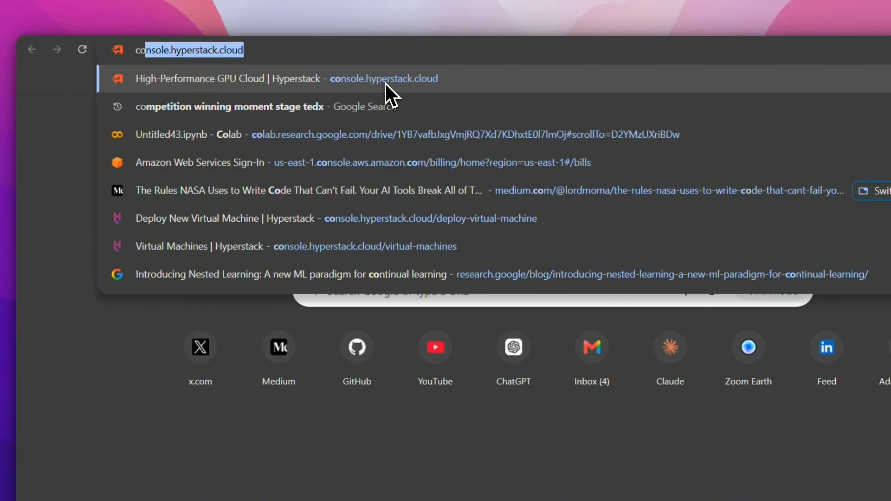
- Open console.hyperstack.cloud and log in with the account's email address and password
click(386, 83)
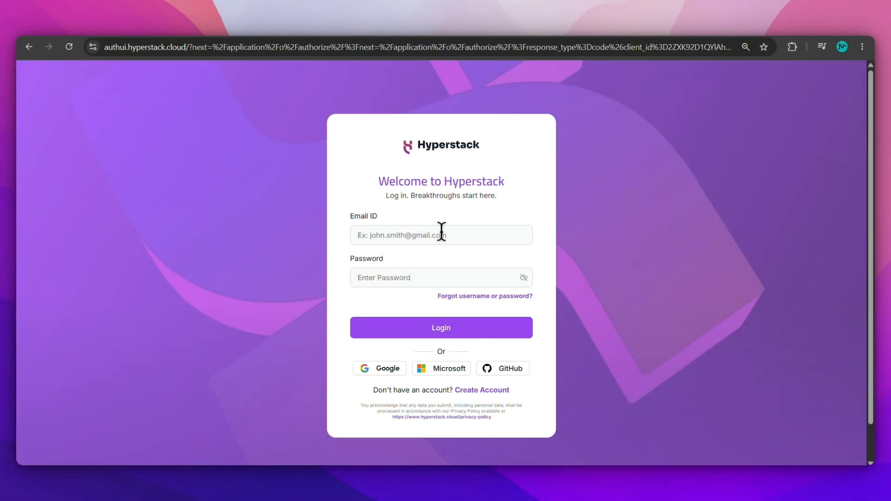
click(441, 232)
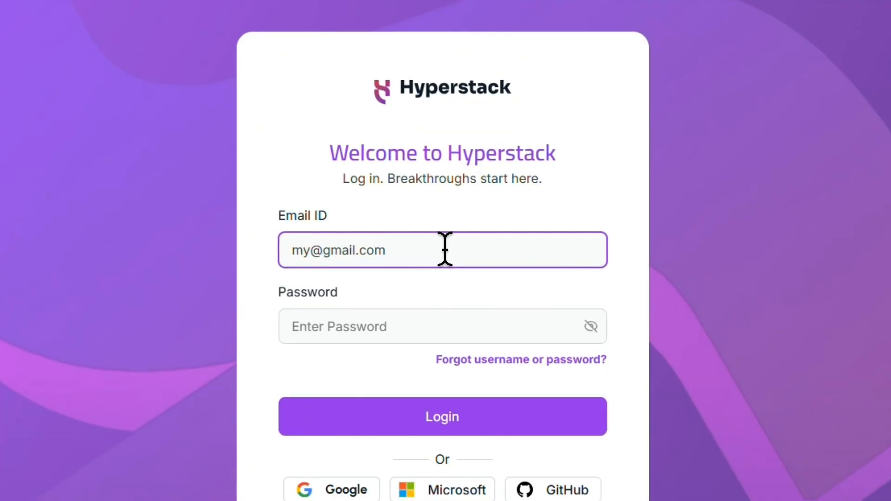
click(480, 328)
text(••••)
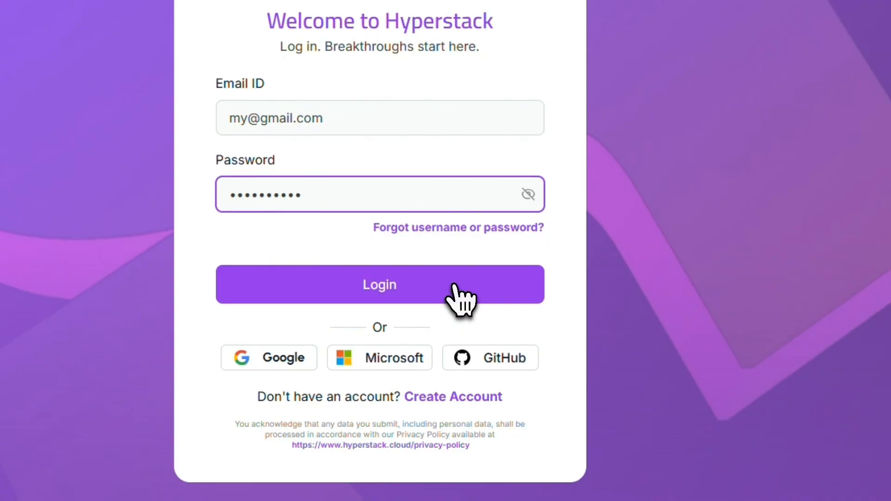
click(453, 285)
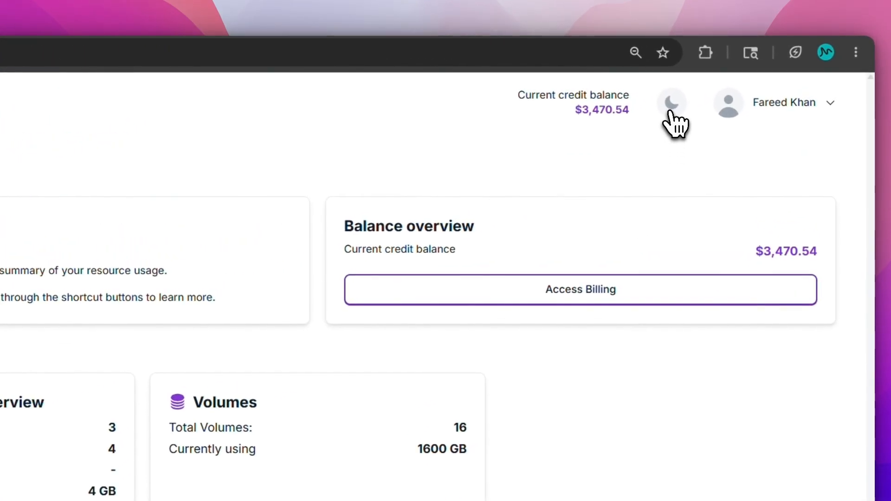
click(672, 103)
click(672, 103)
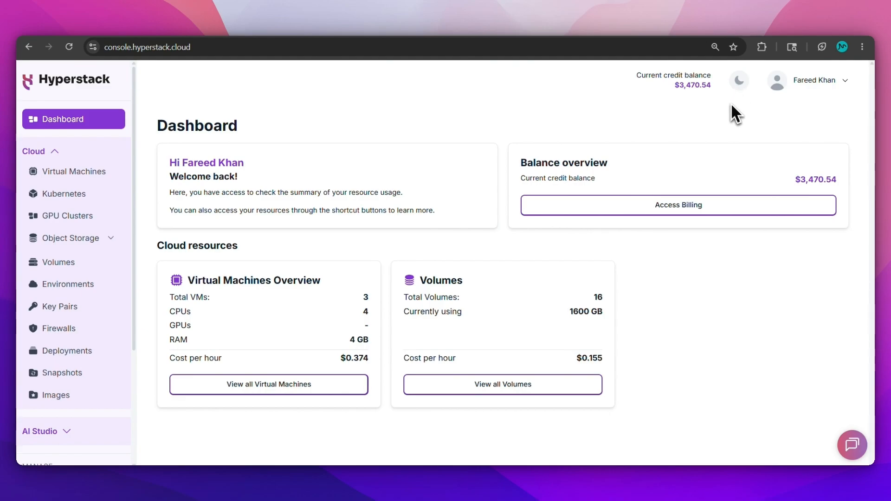
drag(715, 88, 641, 76)
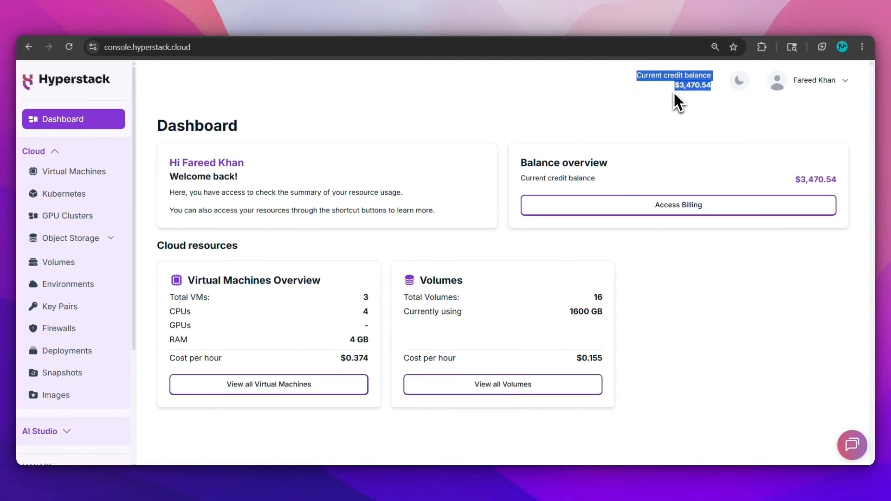
click(674, 93)
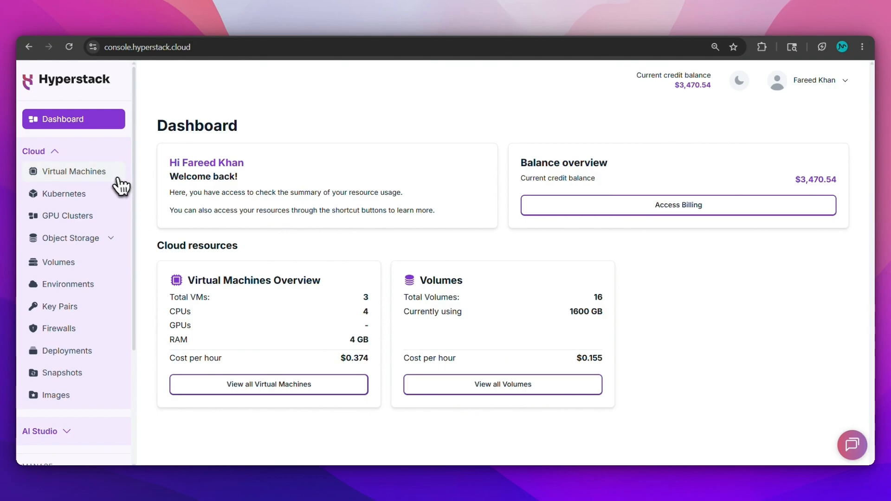
- Start a new virtual machine deployment and browse the GPU flavor cards and their hourly prices
click(154, 236)
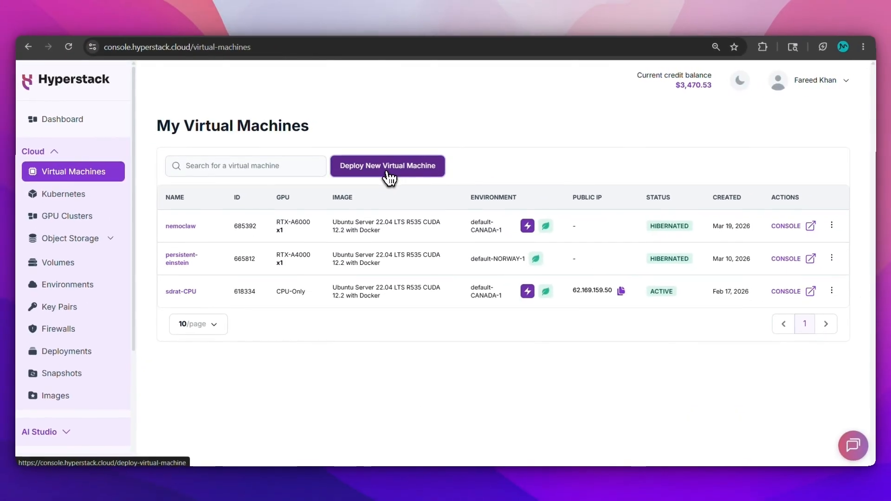
click(388, 176)
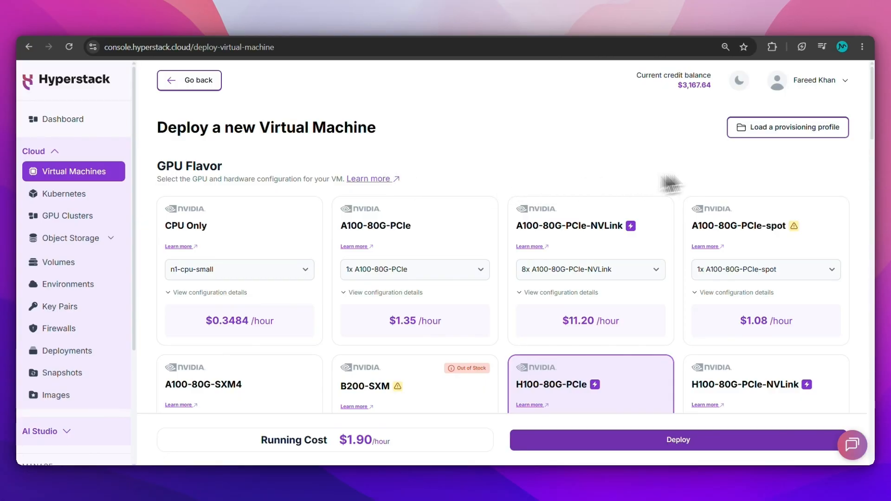
drag(877, 119, 876, 166)
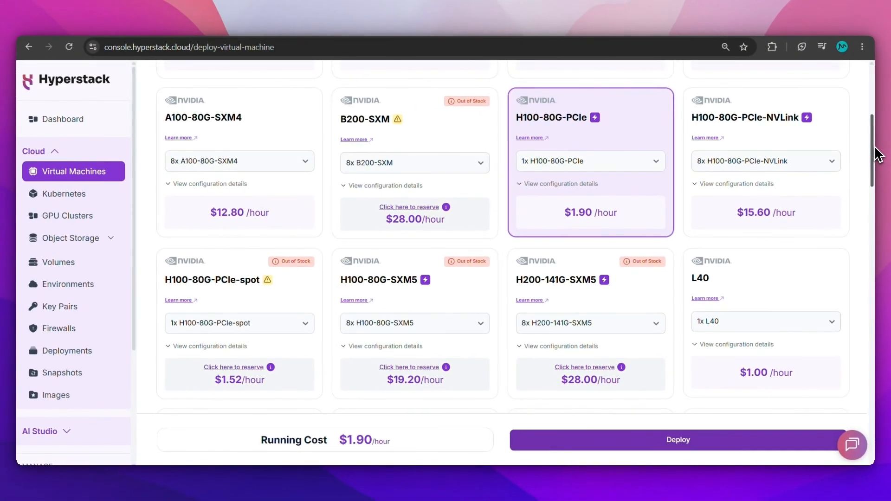
scroll(884, 193, down, 3)
drag(881, 165, 881, 199)
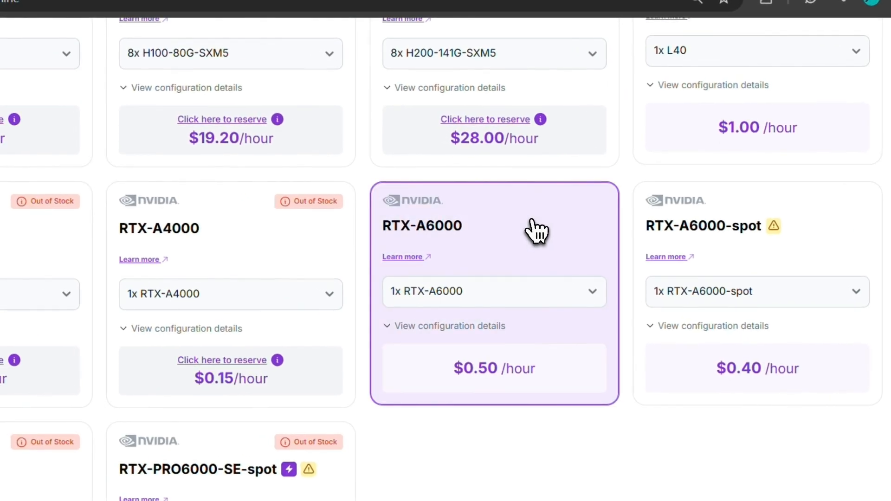
- Keep a single RTX-A6000 GPU at $0.50/hour, check its specs, and move down to Environment
click(486, 292)
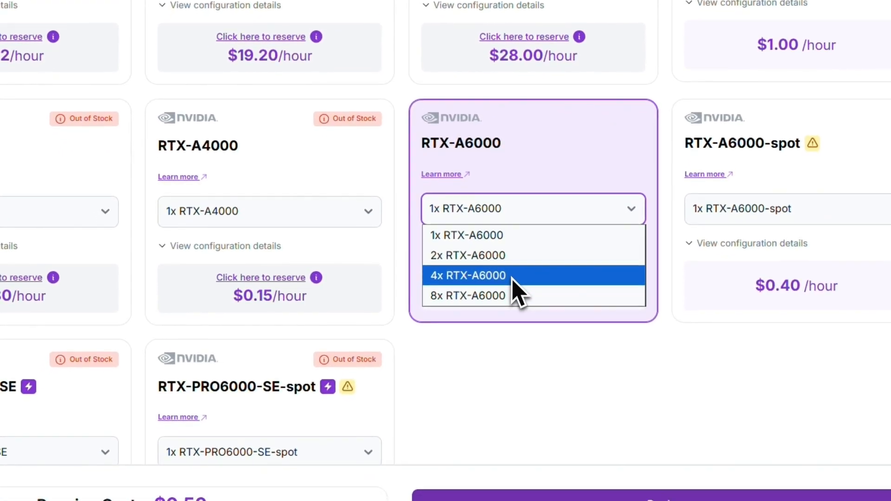
click(511, 237)
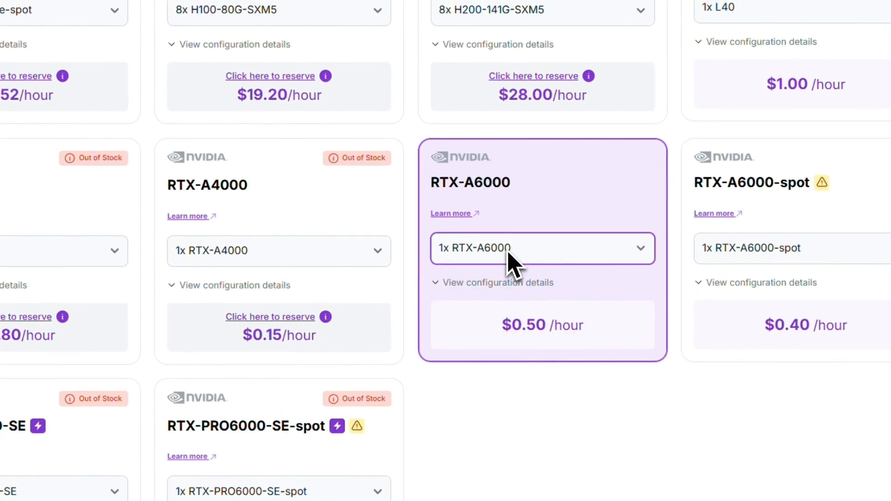
click(541, 283)
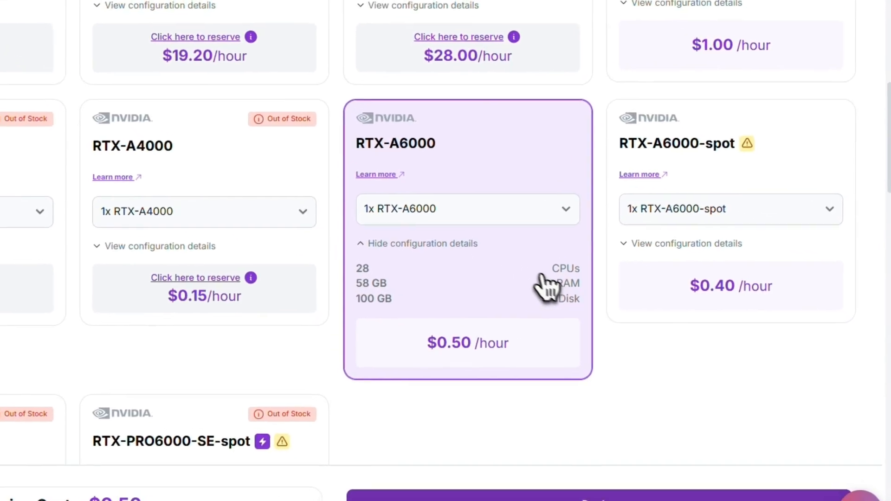
click(504, 259)
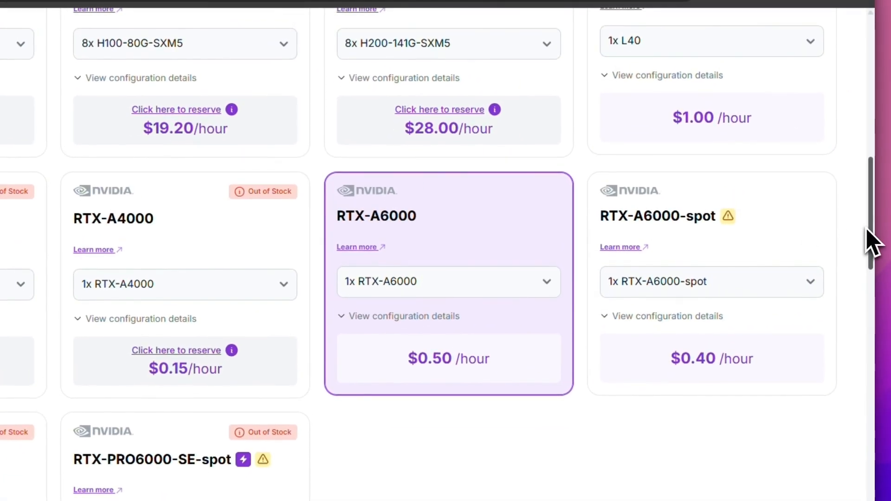
drag(868, 222, 876, 318)
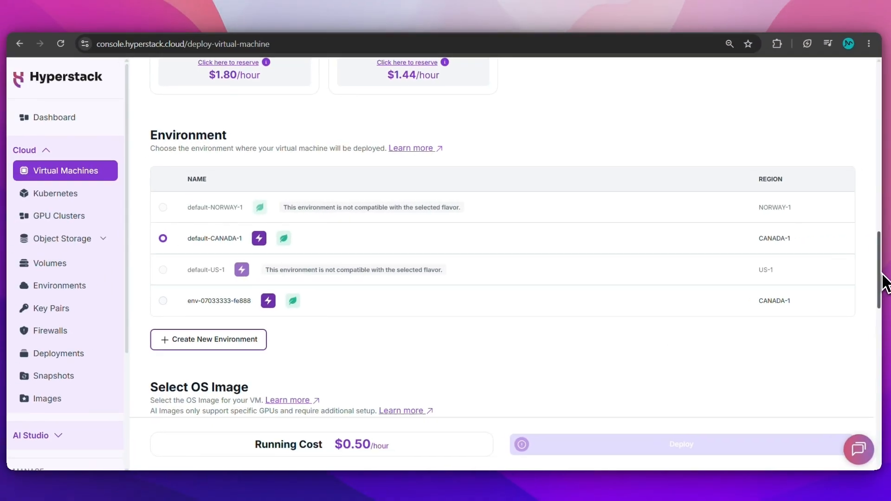
- Select the Ubuntu Server 22.04 LTS R535 CUDA 12.2 with Docker image
drag(882, 276, 876, 315)
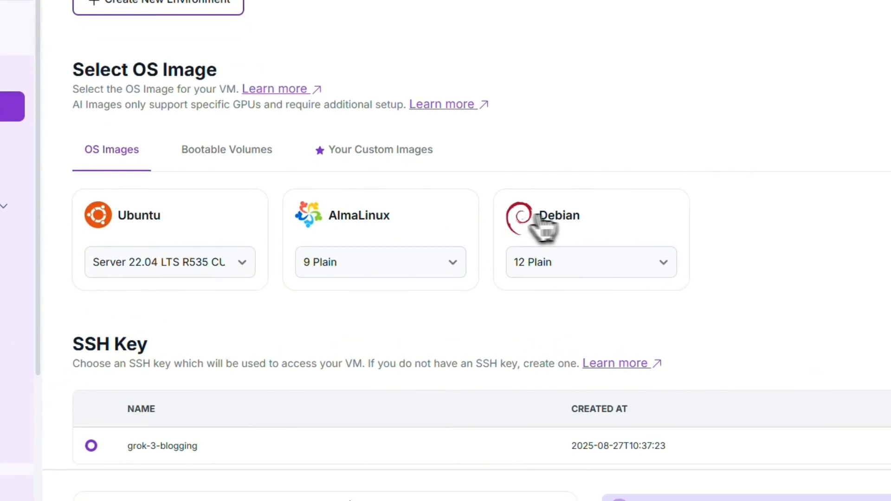
click(209, 265)
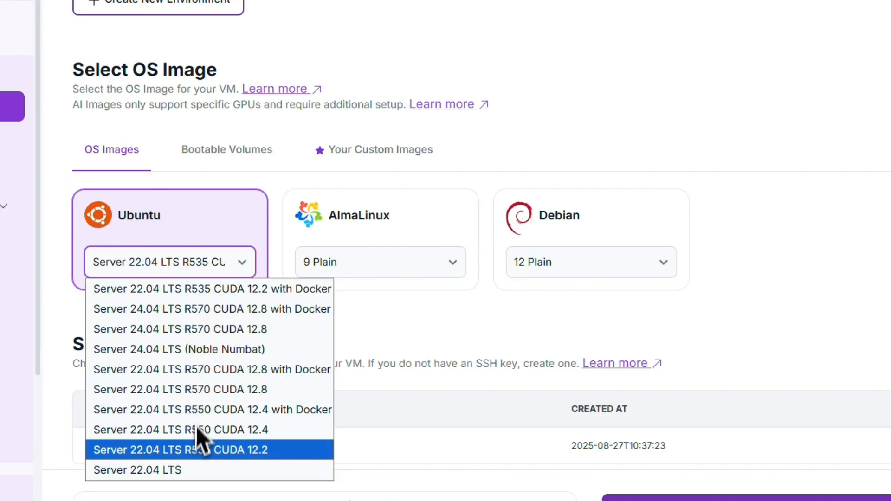
click(174, 291)
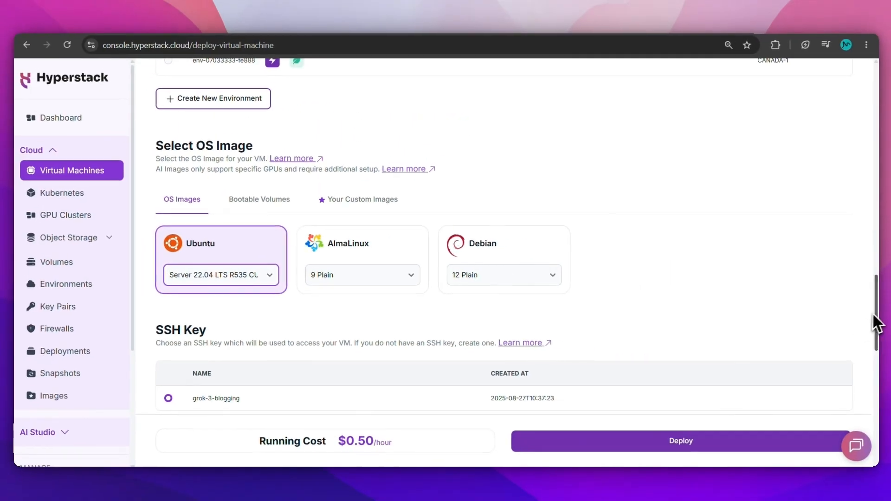
- Open the new SSH key dialog and cancel it, keeping the existing grok-3-blogging key
scroll(873, 313, down, 2)
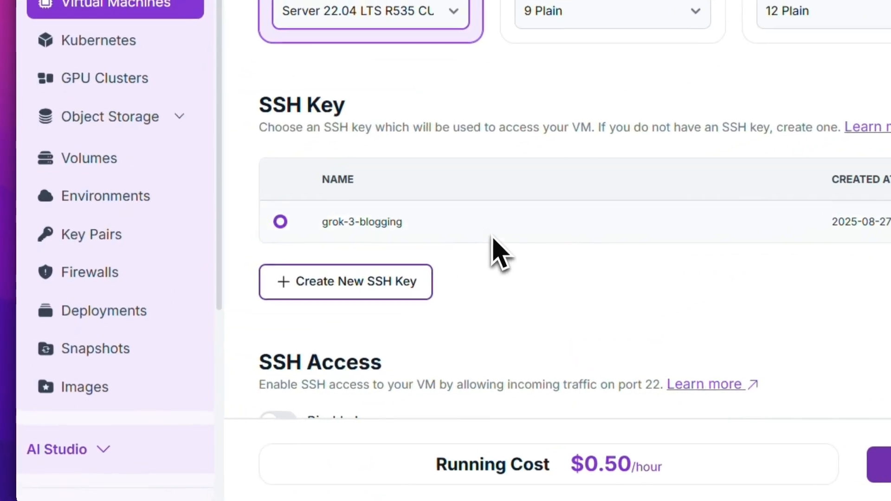
click(426, 278)
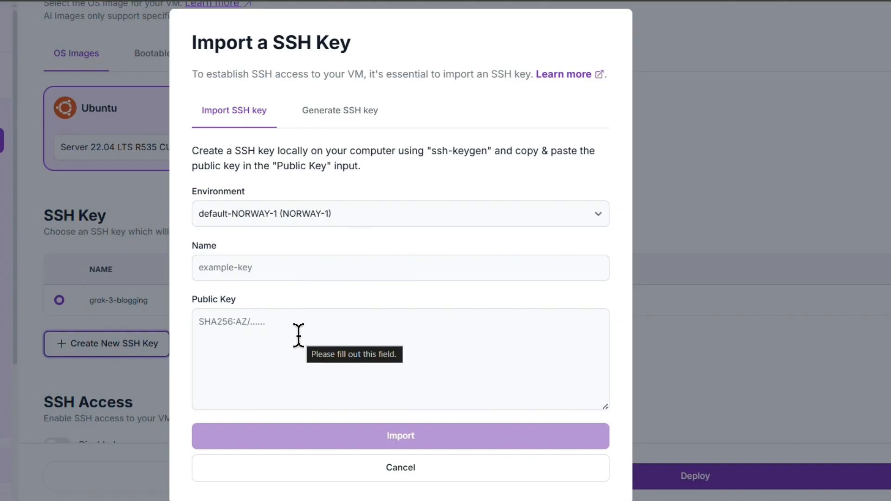
click(439, 467)
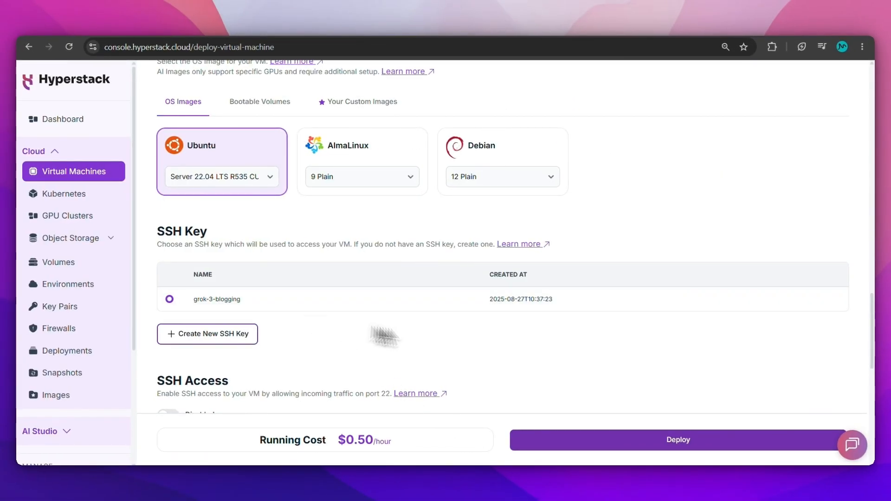
- Assign a public IP to the VM and keep the VM count at one
drag(874, 338, 876, 370)
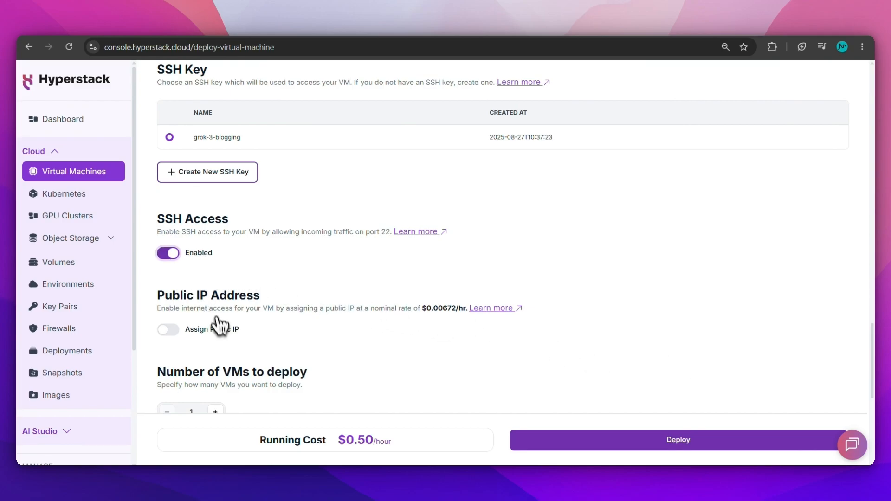
click(218, 330)
drag(874, 371, 874, 390)
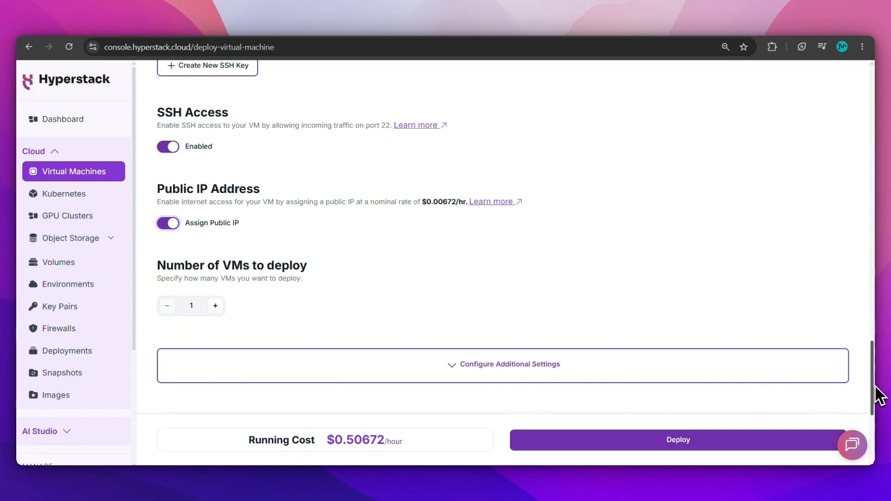
click(215, 306)
click(167, 306)
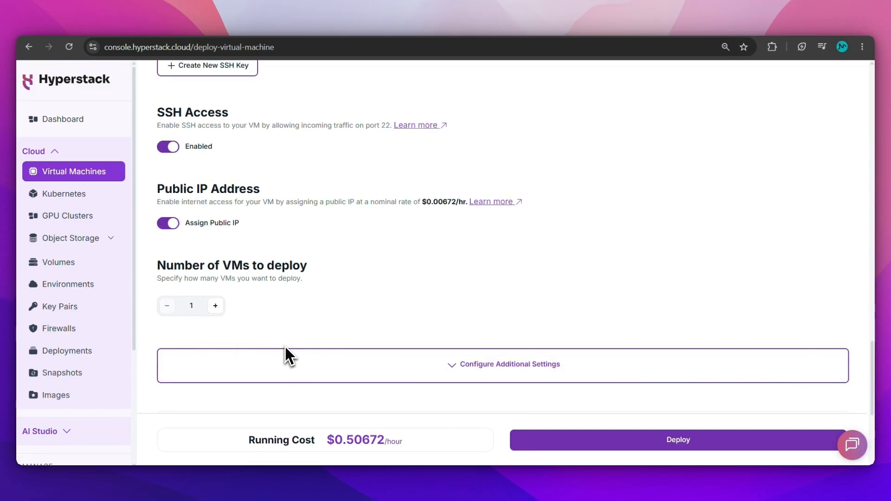
- Name the VM 'my-first-vm' and scroll to the $0.50672/hour price breakdown
click(474, 364)
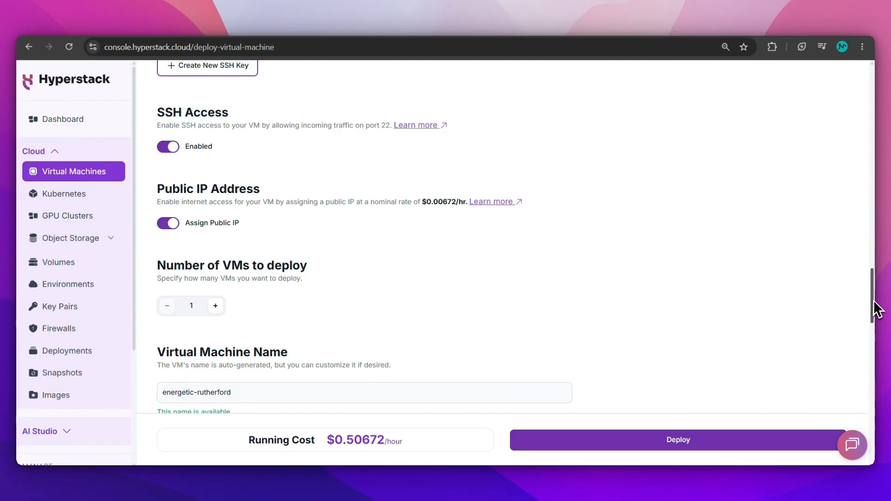
scroll(875, 308, down, 3)
drag(328, 278, 111, 280)
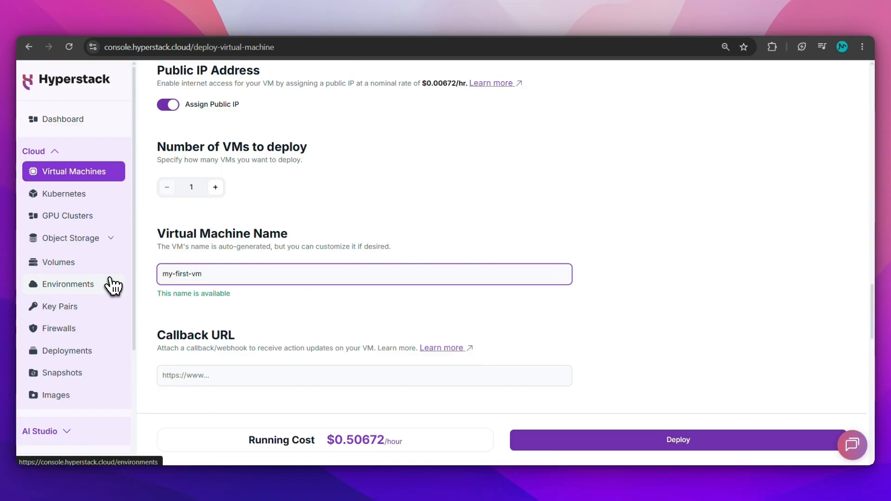
text(my-first-vm)
click(389, 303)
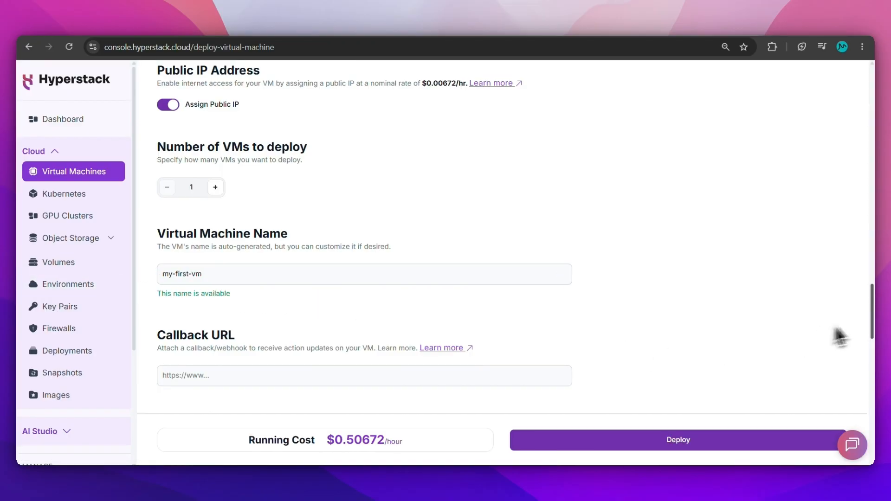
scroll(875, 348, down, 15)
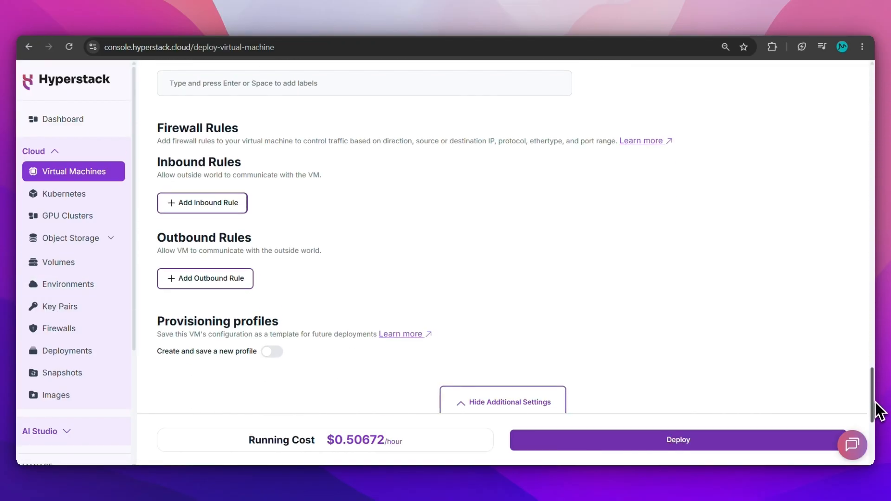
scroll(877, 414, down, 5)
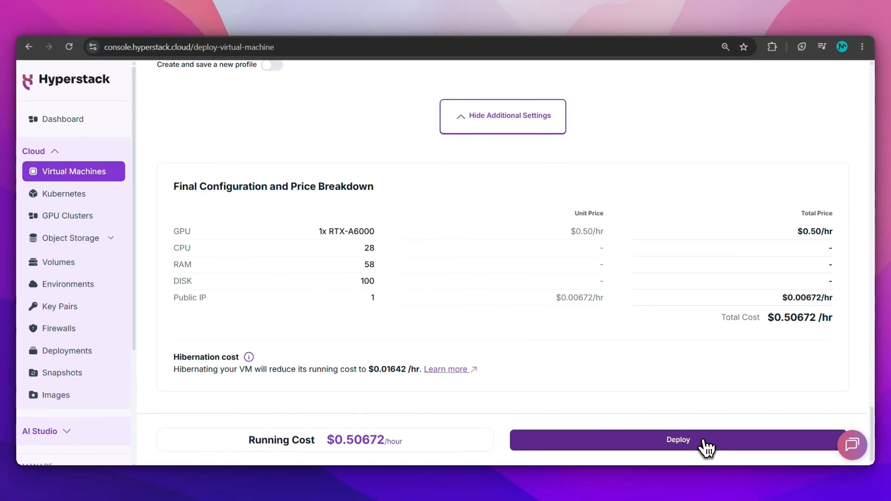
- Deploy my-first-vm and check its networking and firewall settings
click(707, 447)
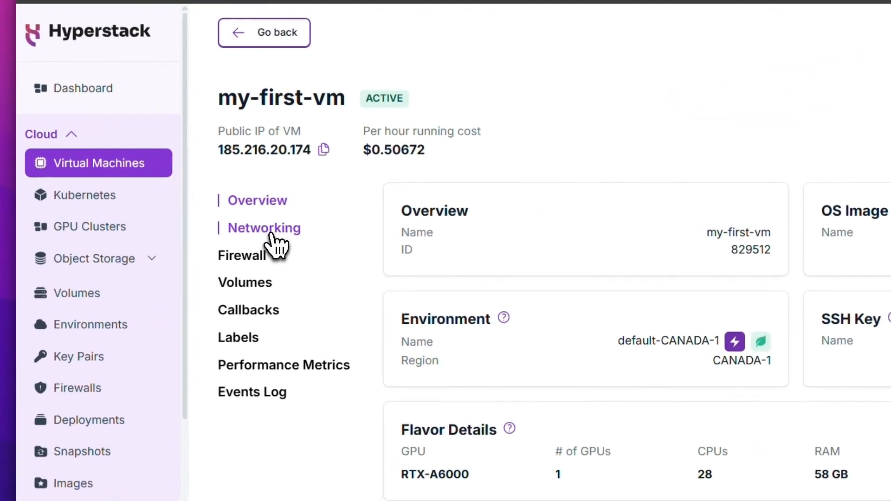
click(284, 237)
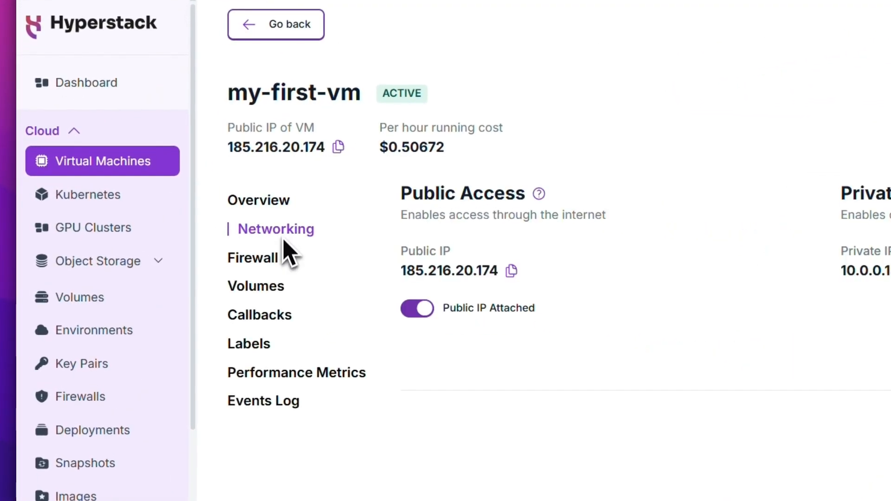
click(273, 260)
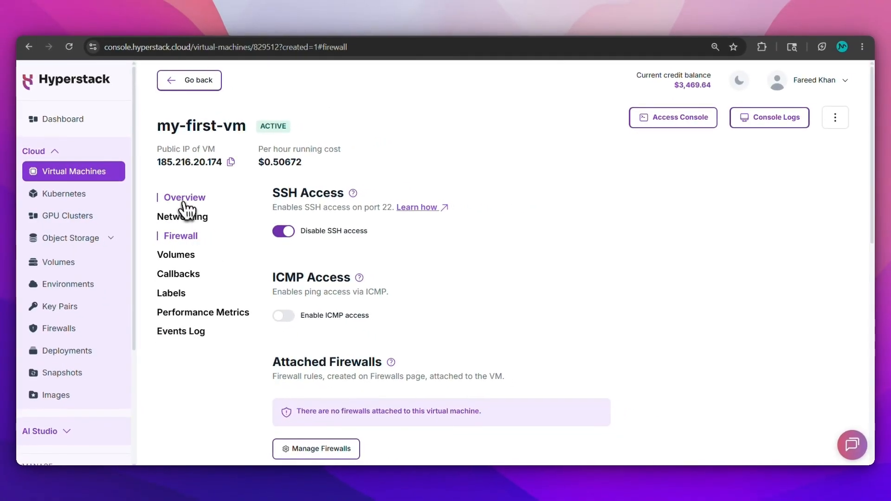
- Review the VM overview and its actions menu, then dismiss the menu
click(186, 200)
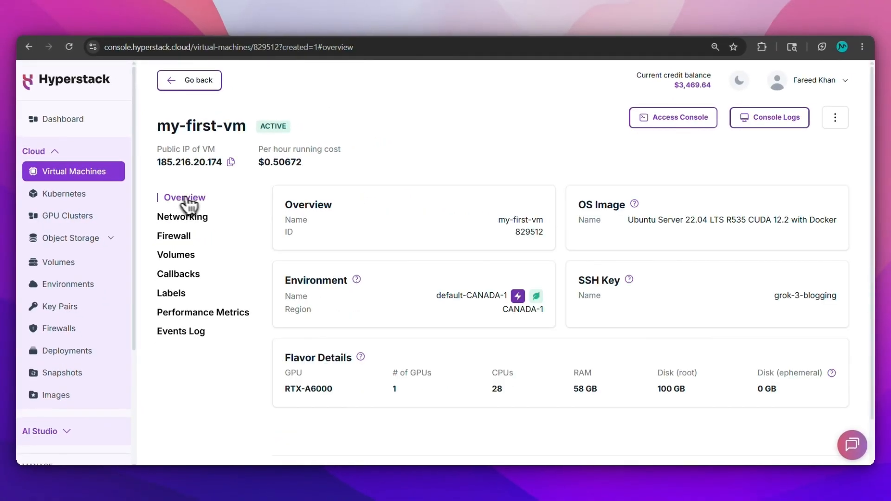
click(835, 118)
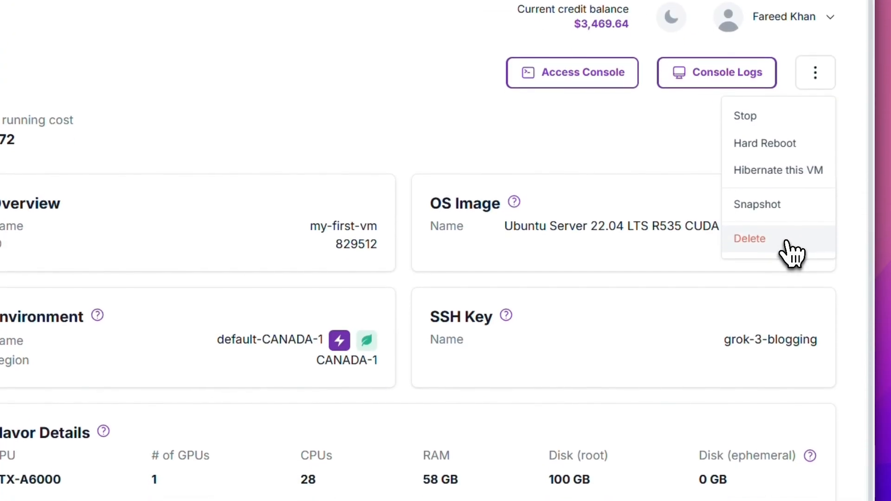
click(599, 165)
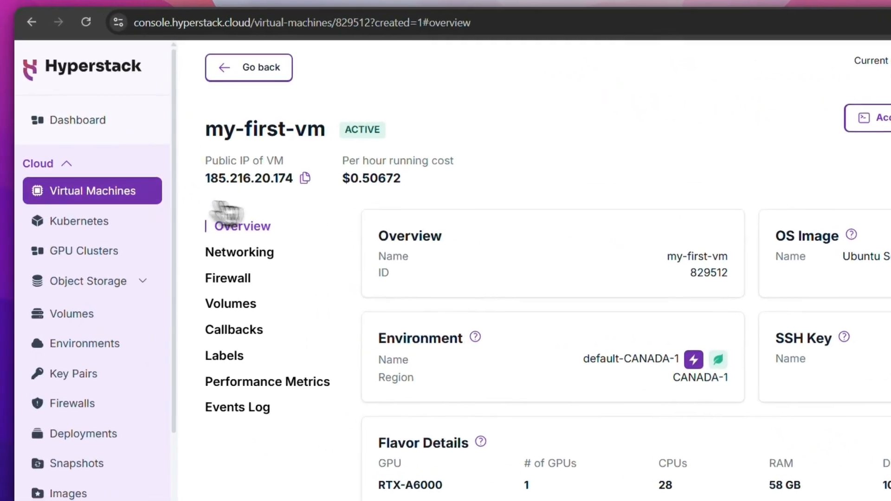
- Check my-first-vm in the virtual machines list, then go to the Kubernetes clusters page
click(131, 192)
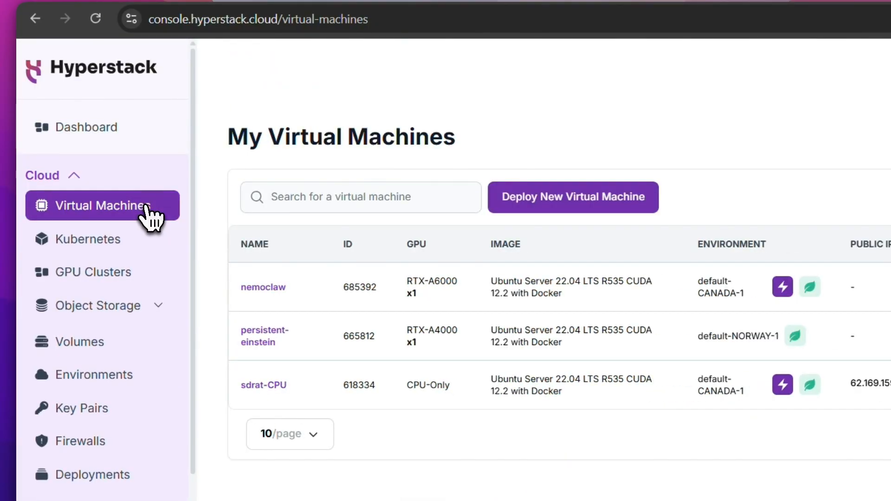
drag(238, 287, 475, 286)
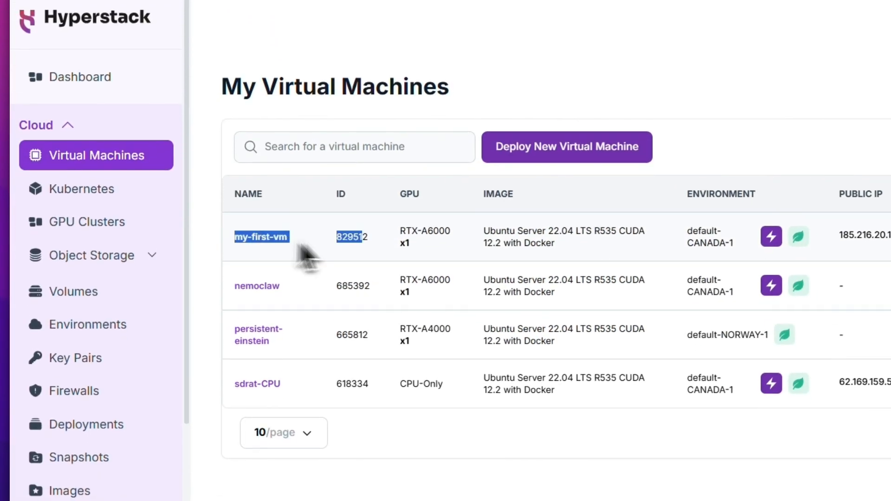
drag(383, 238, 471, 248)
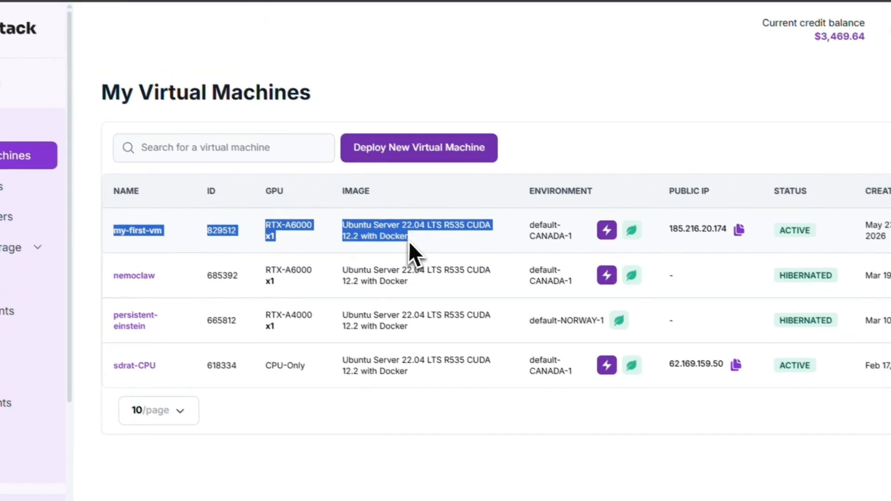
click(479, 250)
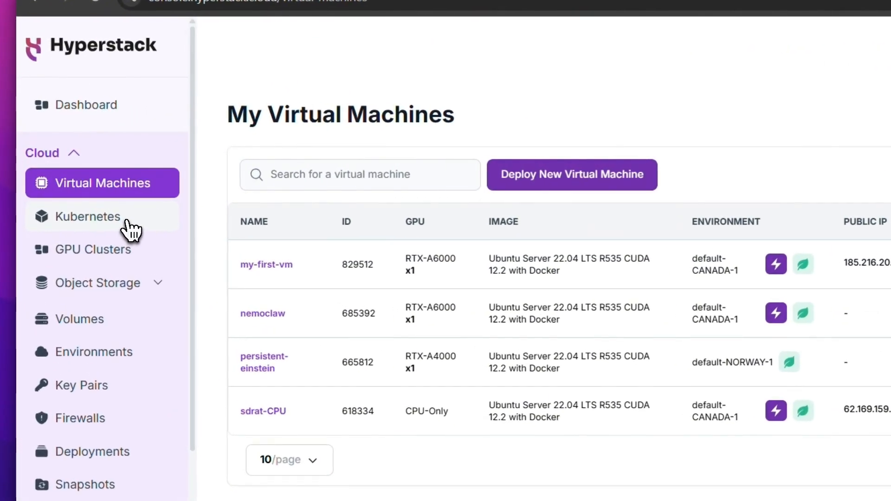
click(91, 198)
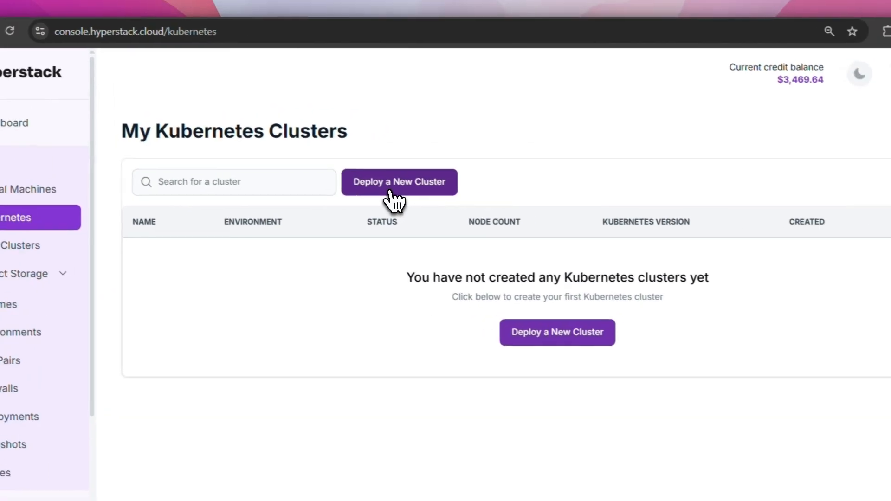
- Start a new Kubernetes cluster with RTX-A6000 workers and review its $0.51344/hour price breakdown
click(390, 190)
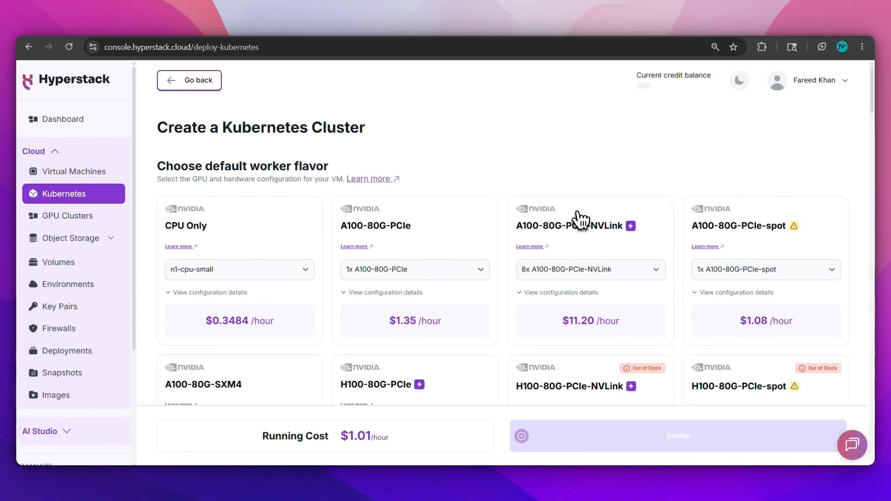
drag(874, 110, 871, 169)
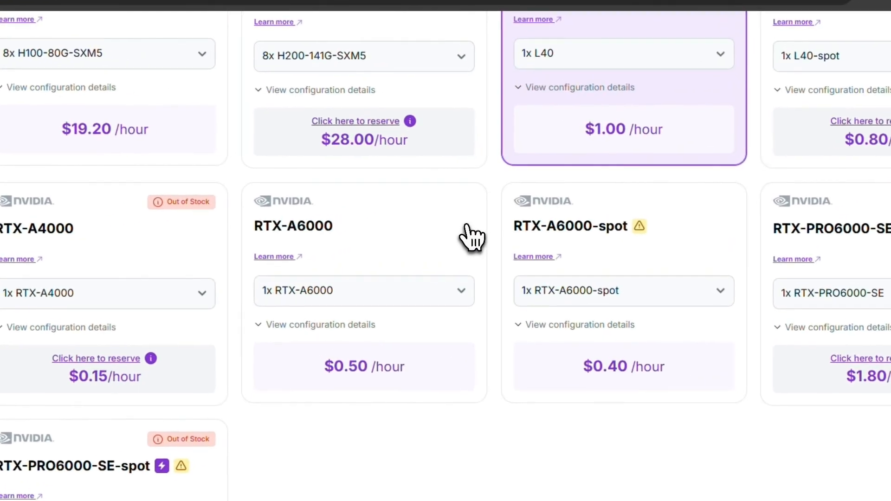
click(489, 213)
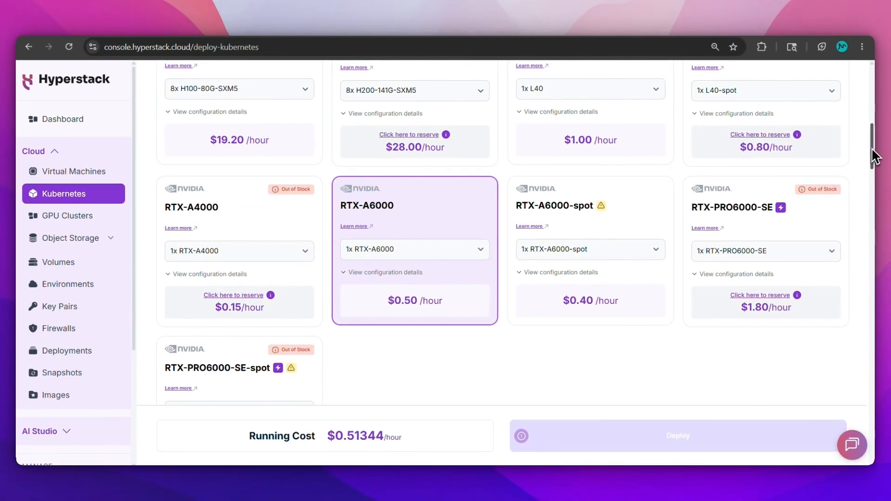
drag(890, 154, 876, 228)
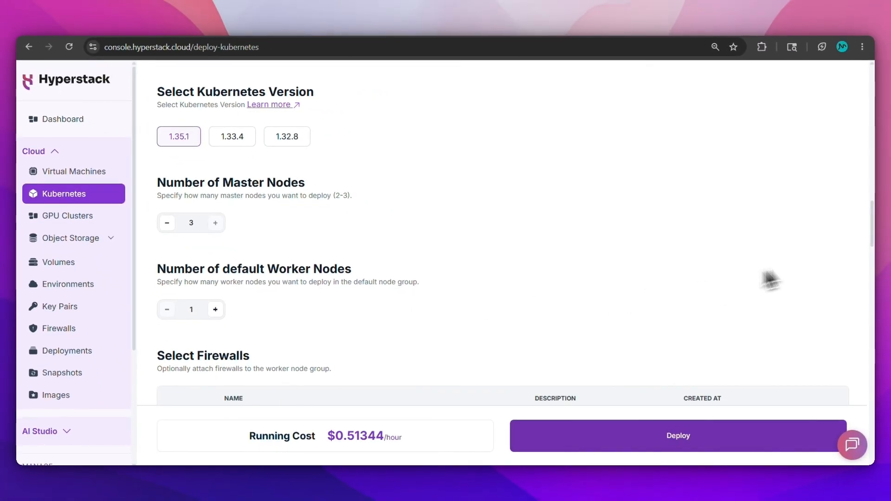
drag(878, 233, 879, 447)
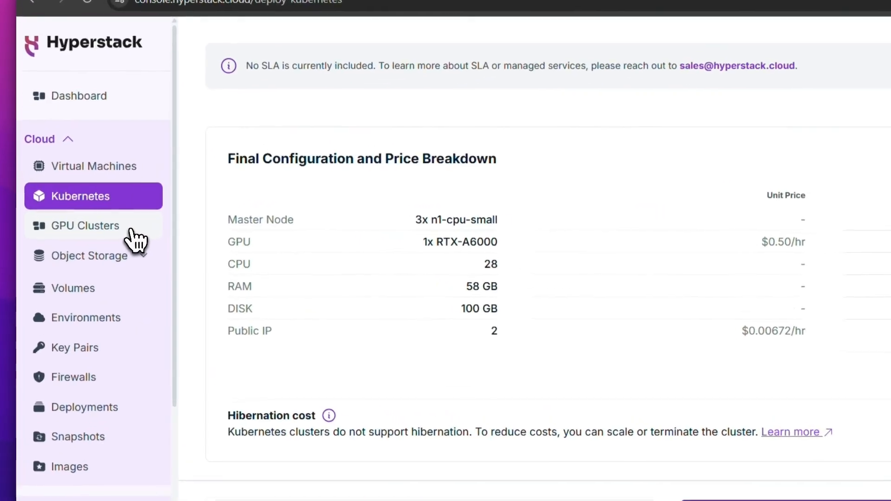
- Fill a GPU cluster request with NVIDIA GB300 ticked, then cancel it without submitting
click(106, 220)
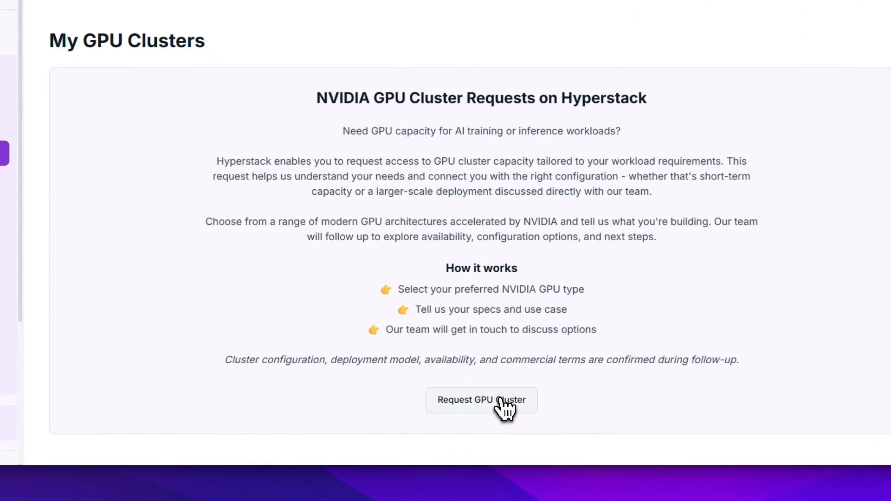
click(501, 401)
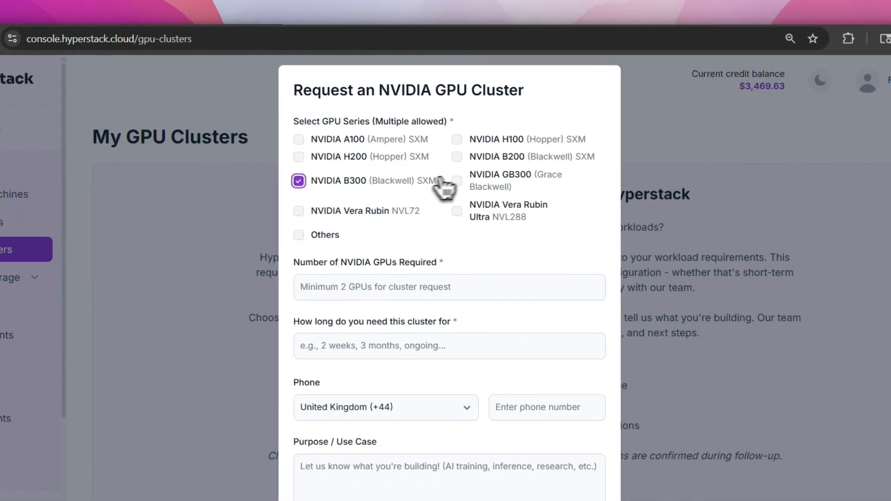
click(486, 181)
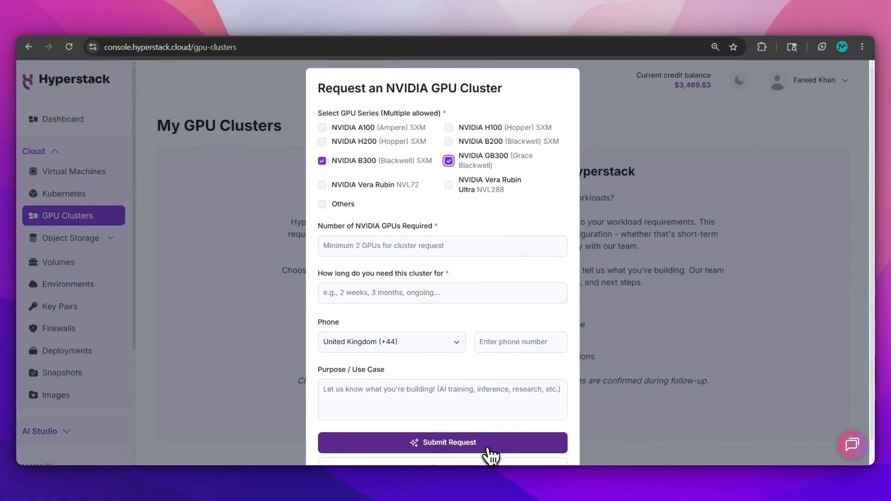
click(483, 464)
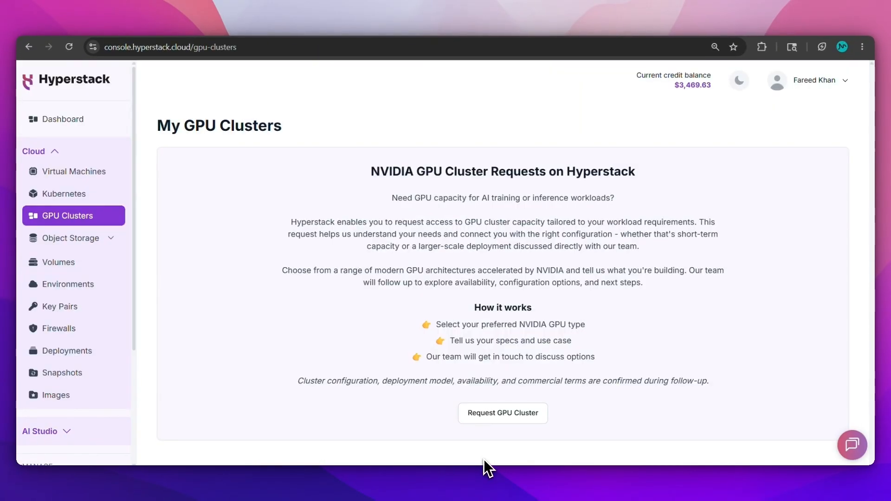
click(91, 239)
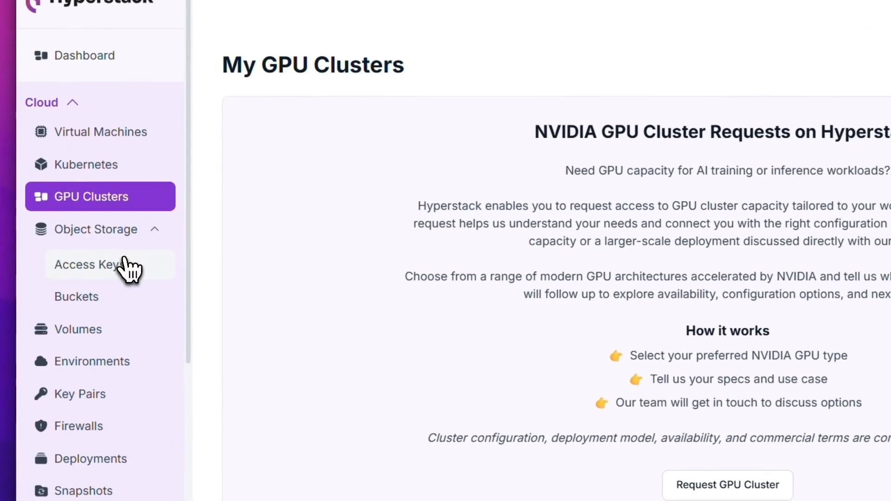
- Generate a CANADA-1 object storage access key, then view the empty Buckets page
click(89, 262)
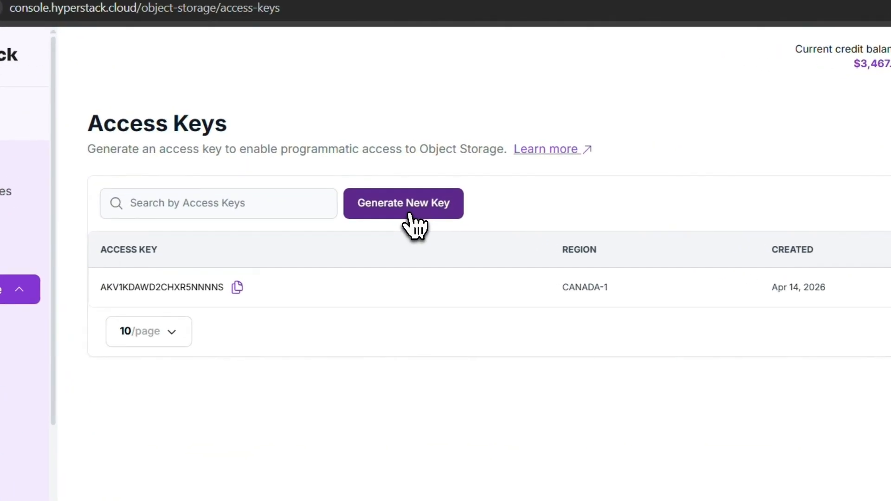
click(378, 187)
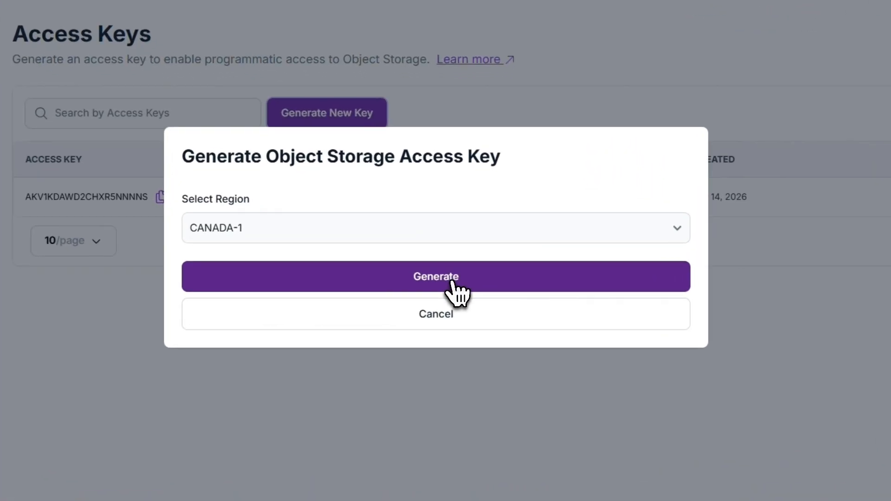
click(458, 294)
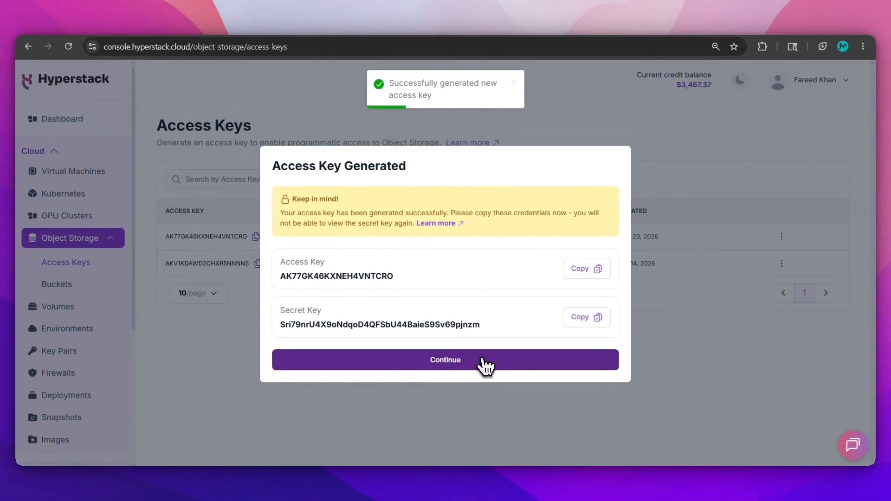
click(483, 363)
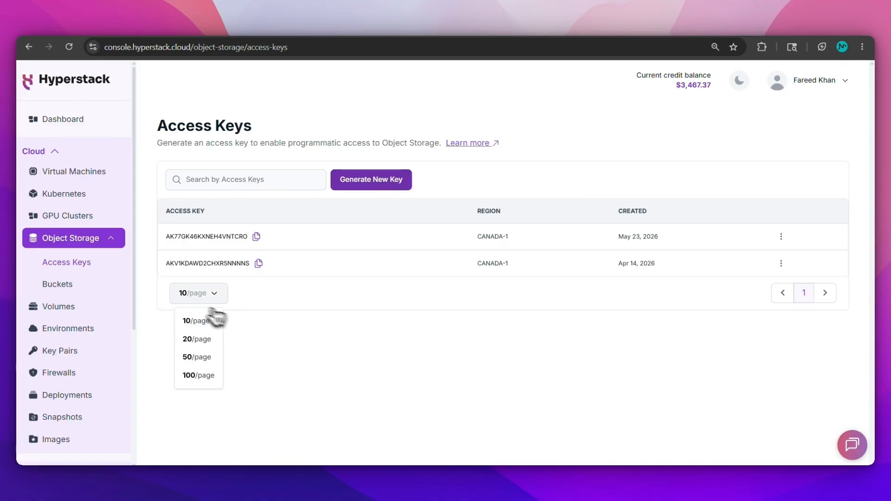
click(95, 285)
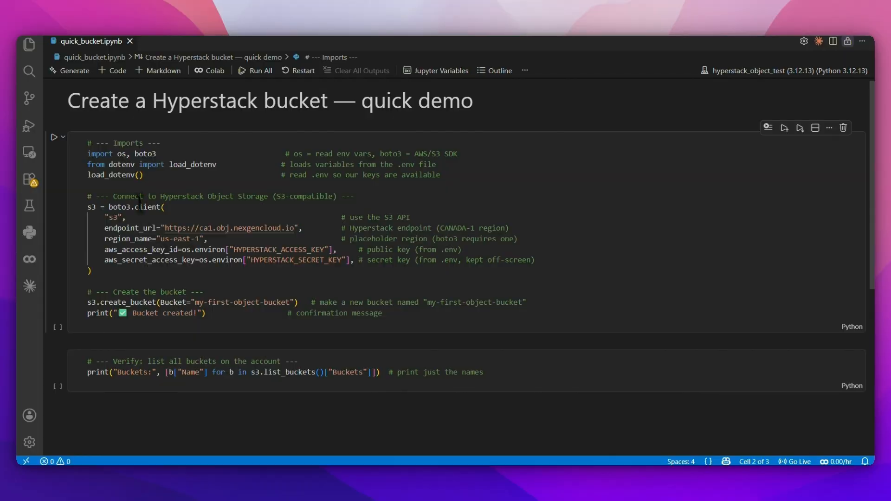
- Point out the storage endpoint URL, secret key variable and bucket name my-first-object-bucket in the code
click(166, 229)
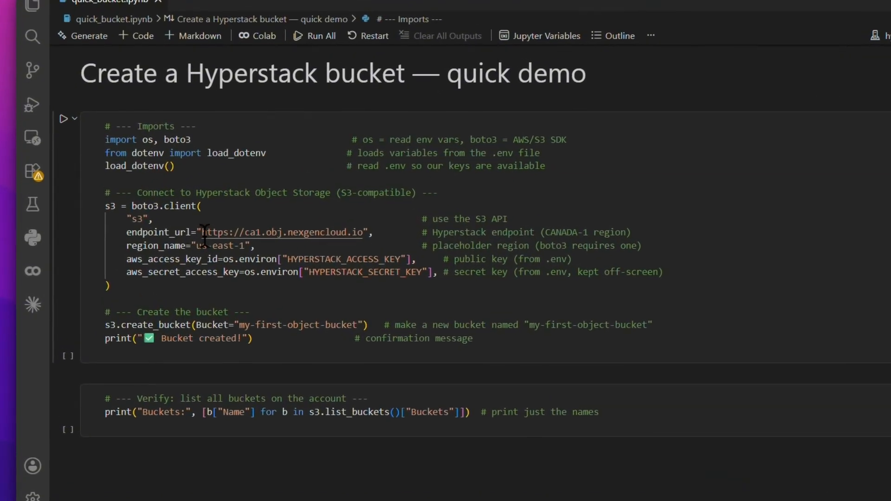
drag(203, 234, 364, 235)
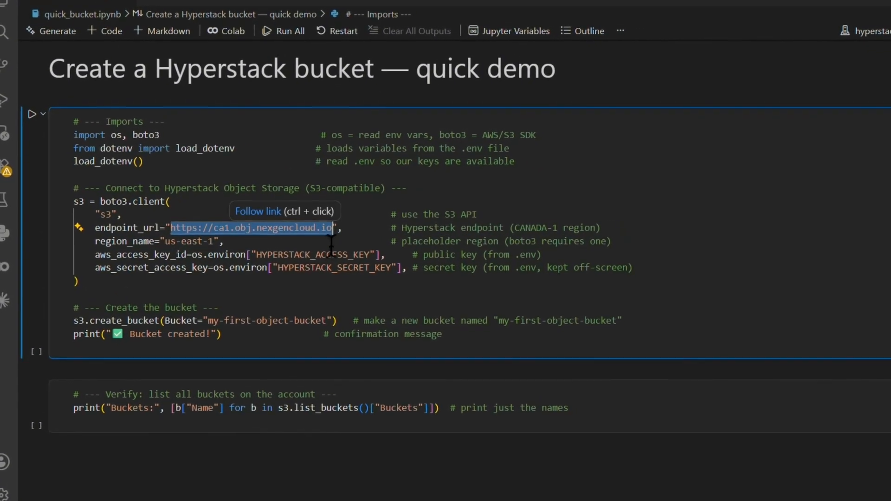
double_click(325, 254)
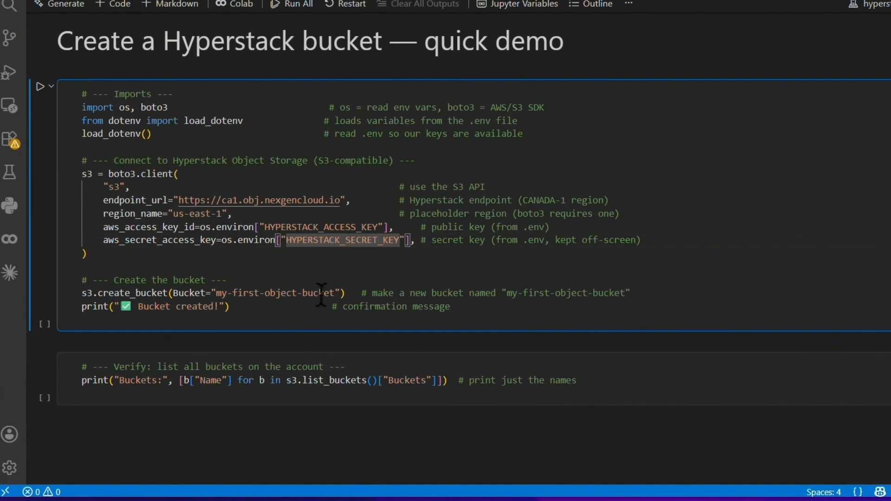
drag(321, 294, 215, 293)
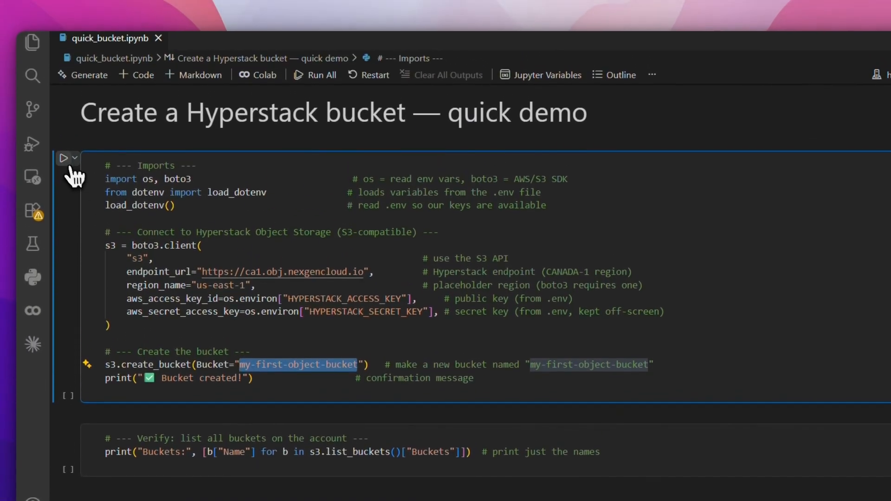
- Run the bucket-creation cell, then the verification cell that prints all bucket names
click(64, 159)
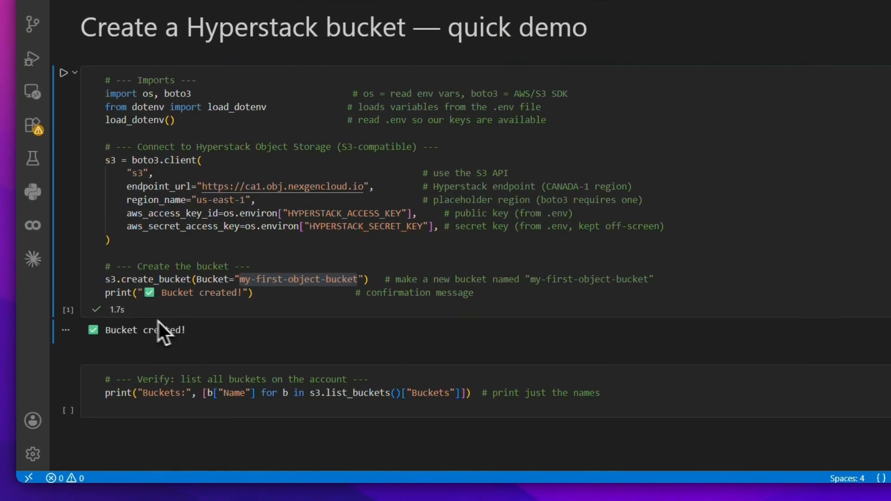
drag(195, 327, 89, 327)
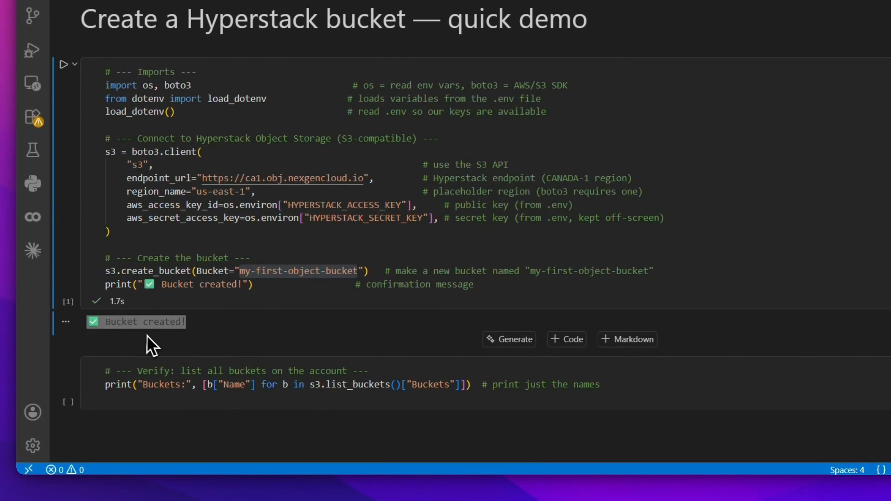
click(175, 385)
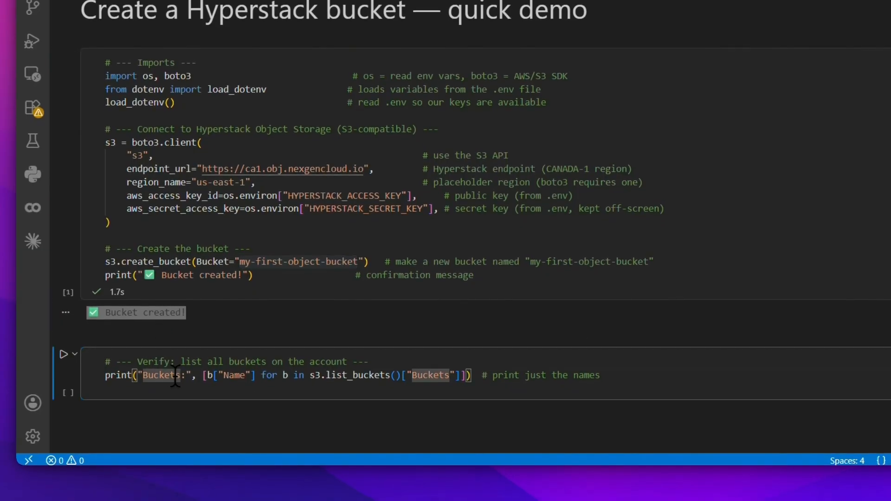
click(65, 361)
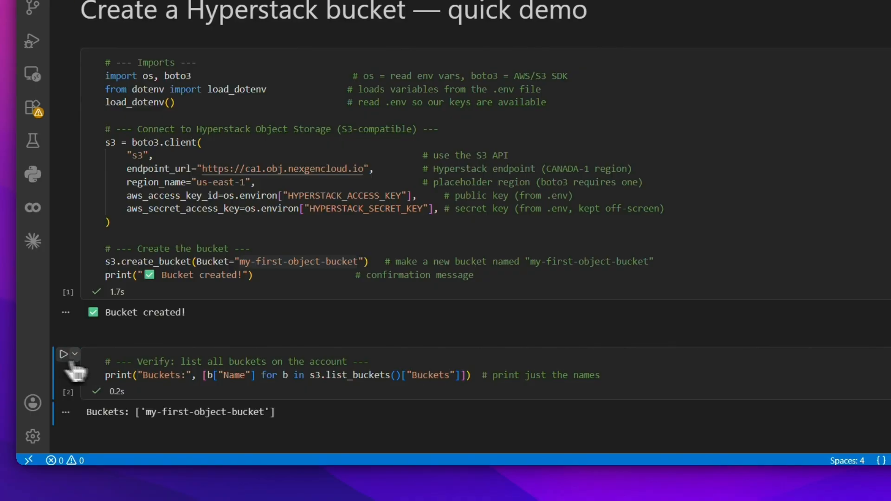
drag(278, 412, 177, 412)
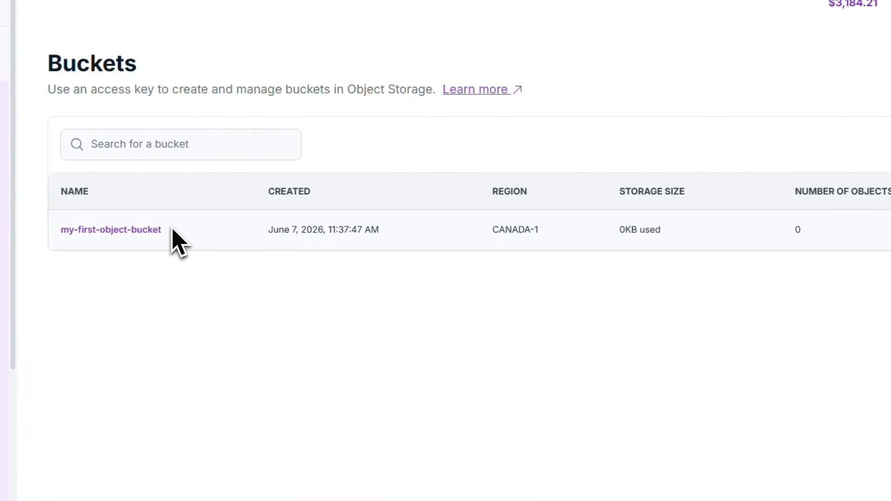
- Inspect my-first-object-bucket's details, including its creation date, then return to the Buckets list
drag(234, 237, 189, 236)
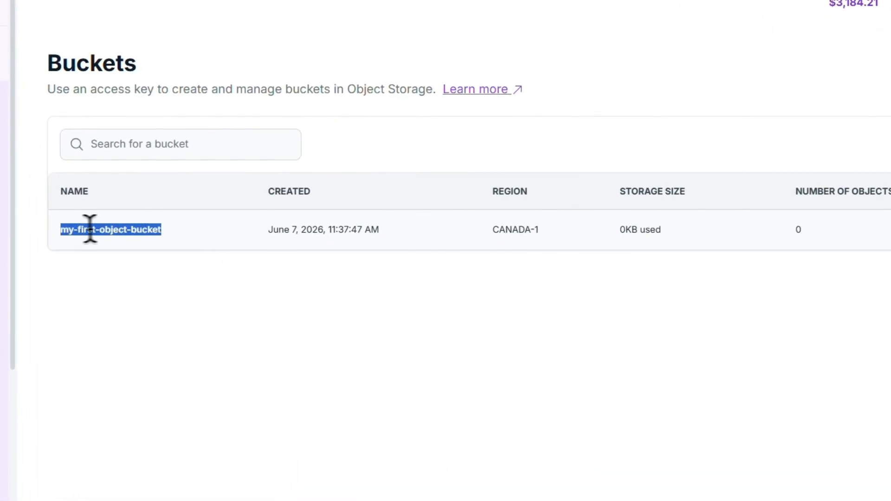
click(245, 294)
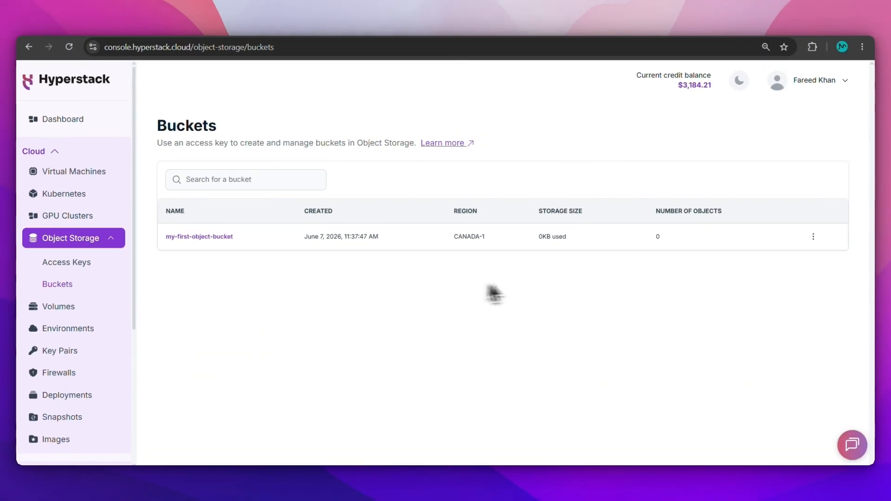
click(198, 237)
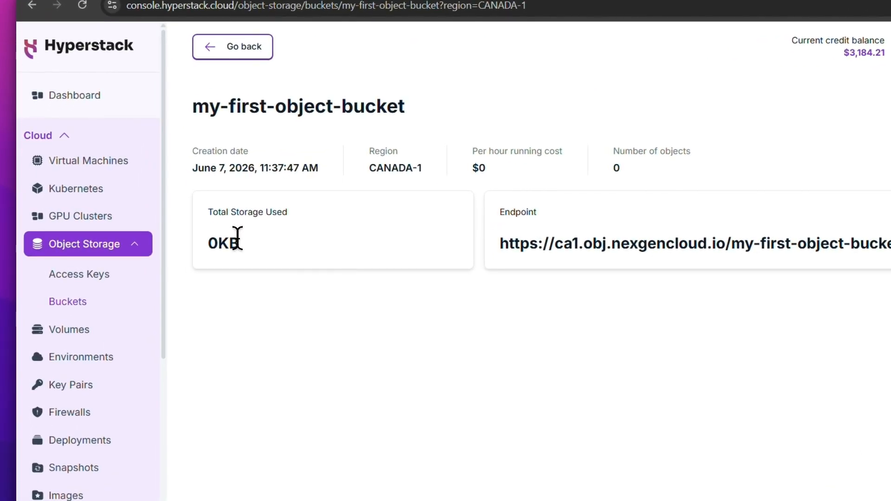
drag(324, 171, 198, 174)
click(312, 199)
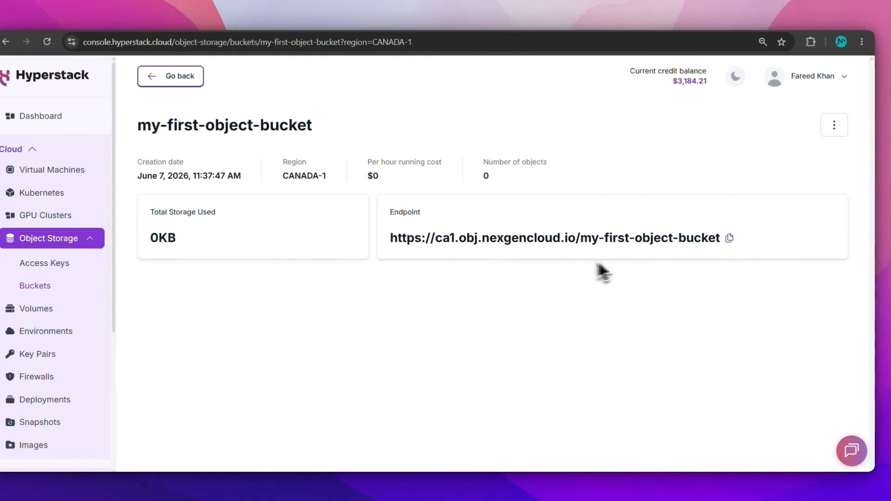
click(191, 87)
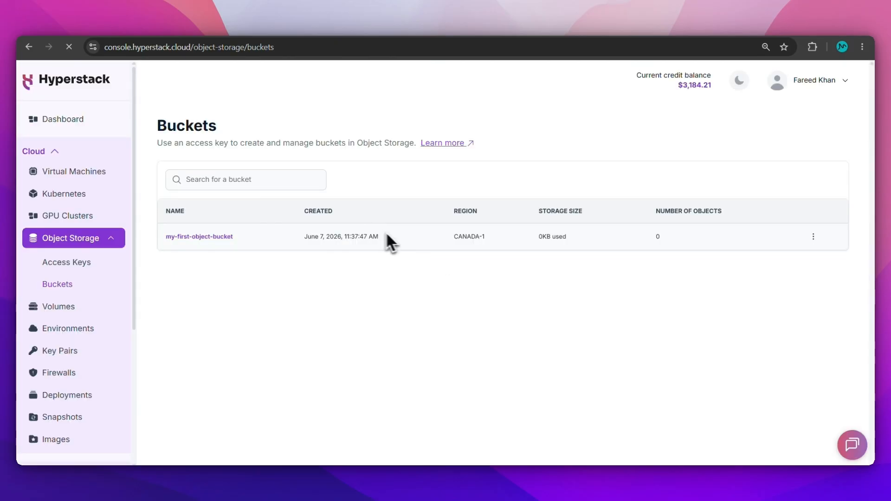
- Delete my-first-object-bucket and confirm the deletion
click(813, 237)
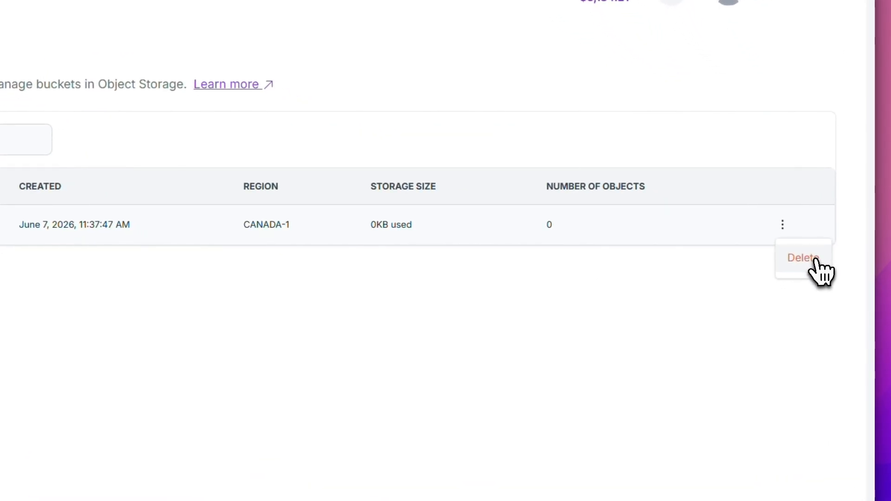
click(831, 259)
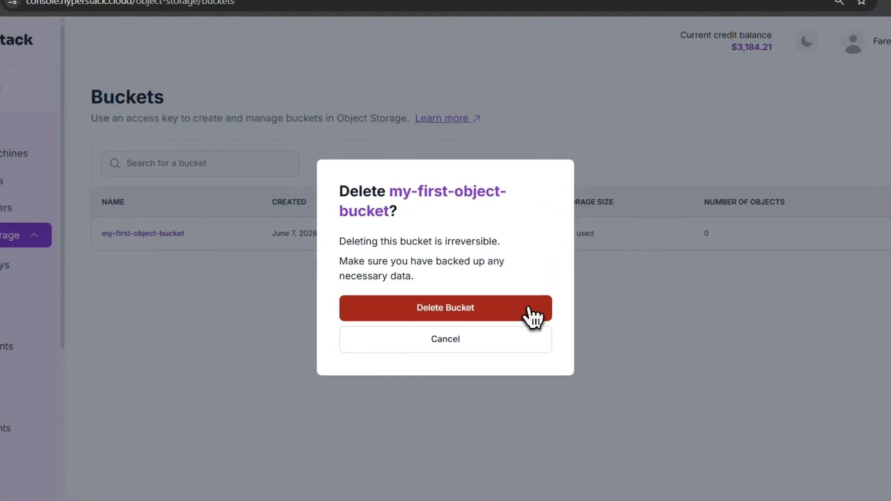
click(515, 300)
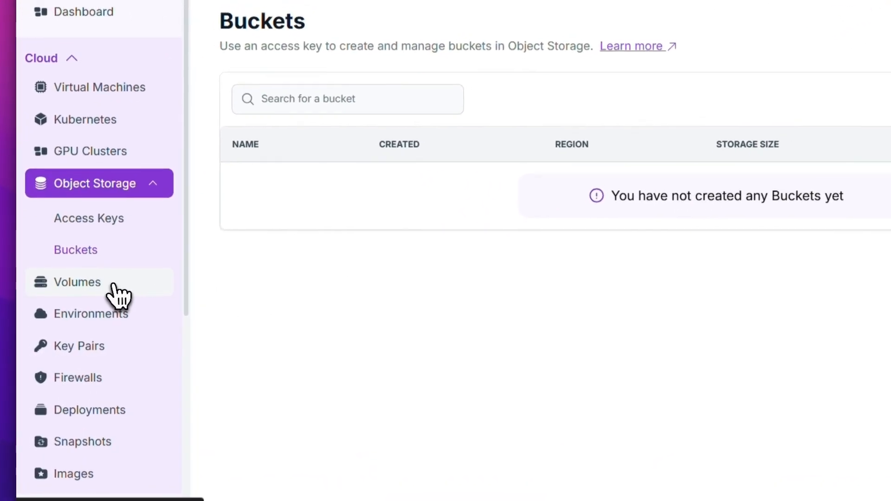
- Start a new volume named my-volume, 100 GB Cloud-SSD, in default-NORWAY-1
click(112, 282)
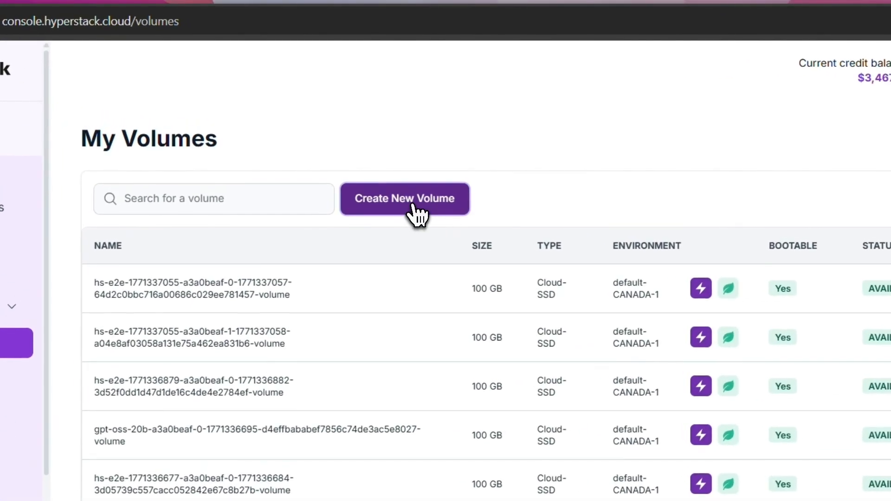
click(413, 205)
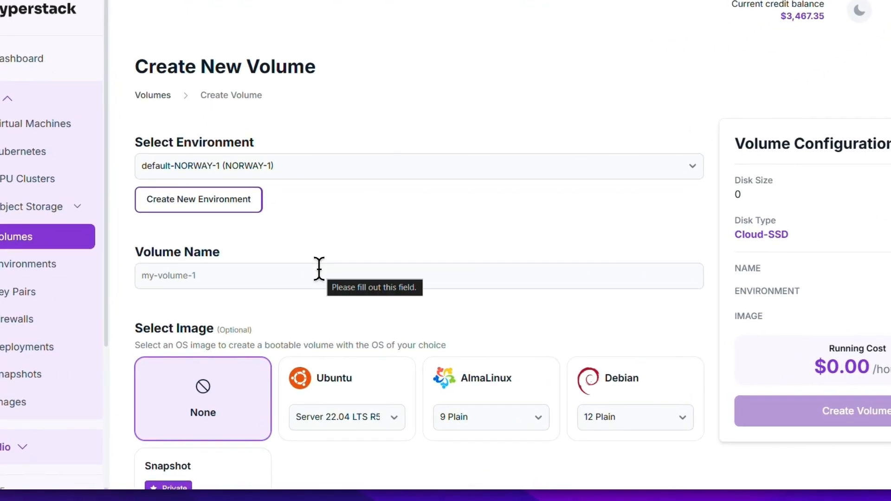
click(320, 269)
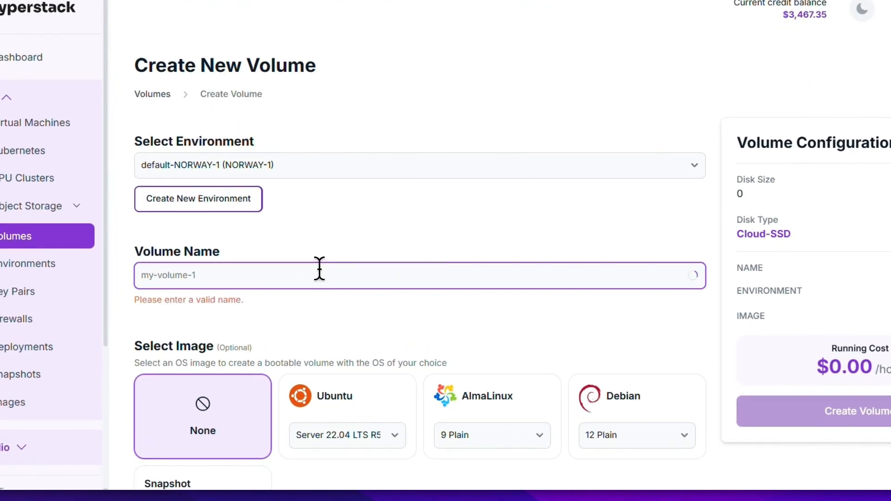
text(my-volume)
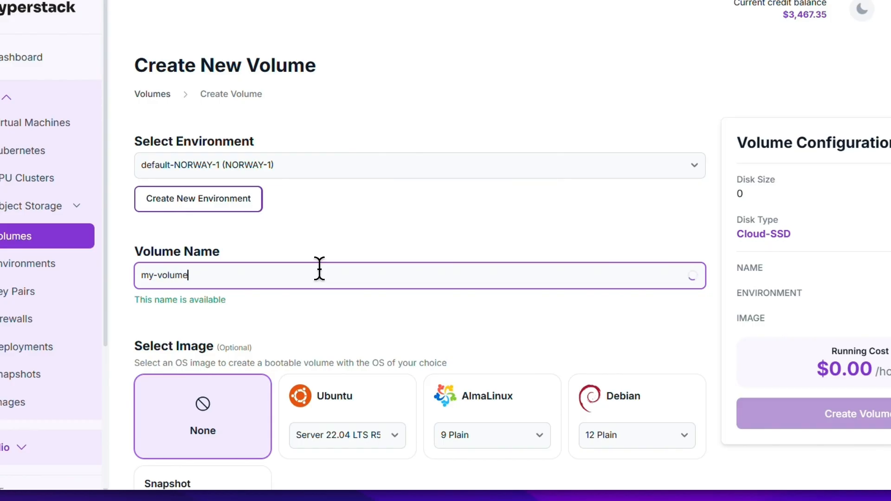
drag(884, 153, 885, 305)
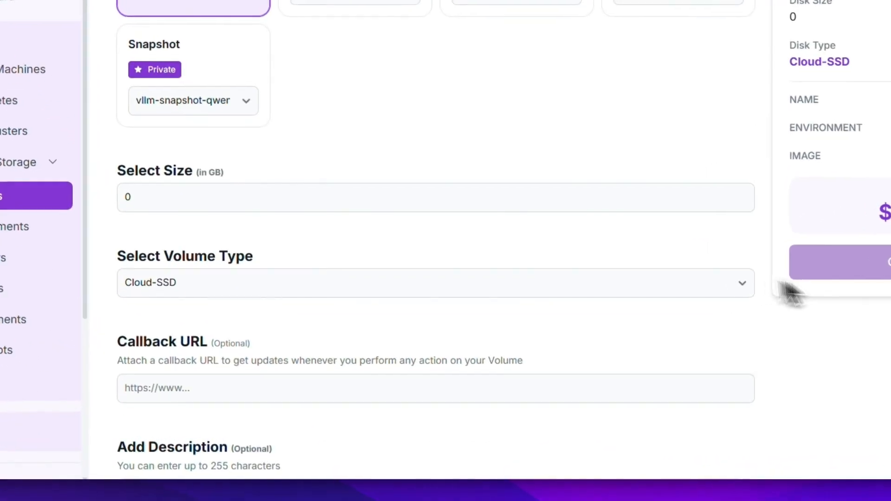
click(674, 179)
key(BackSpace)
text(100)
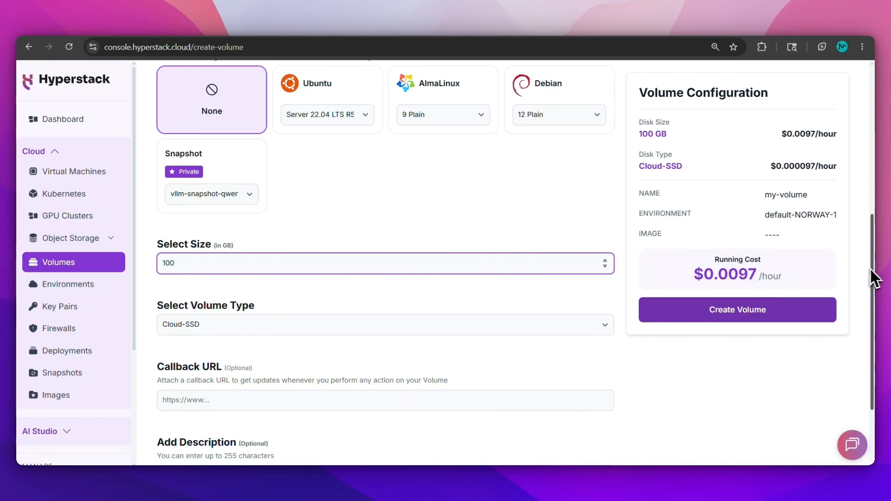
drag(876, 270, 876, 242)
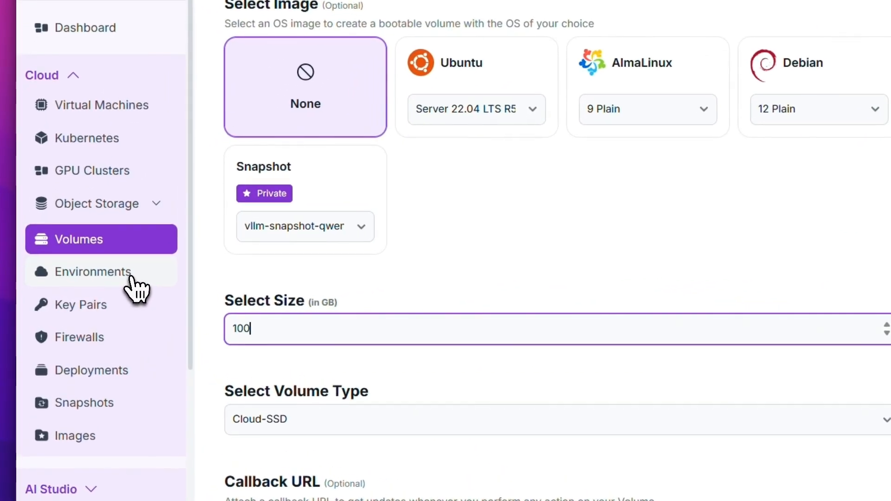
- Browse Environments, Key Pairs, Firewalls and Snapshots, ending on the My Images list
click(93, 288)
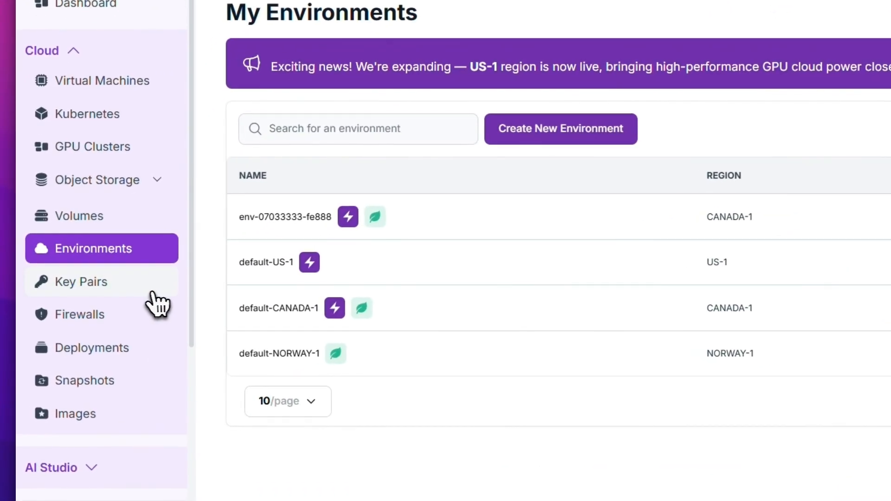
click(98, 314)
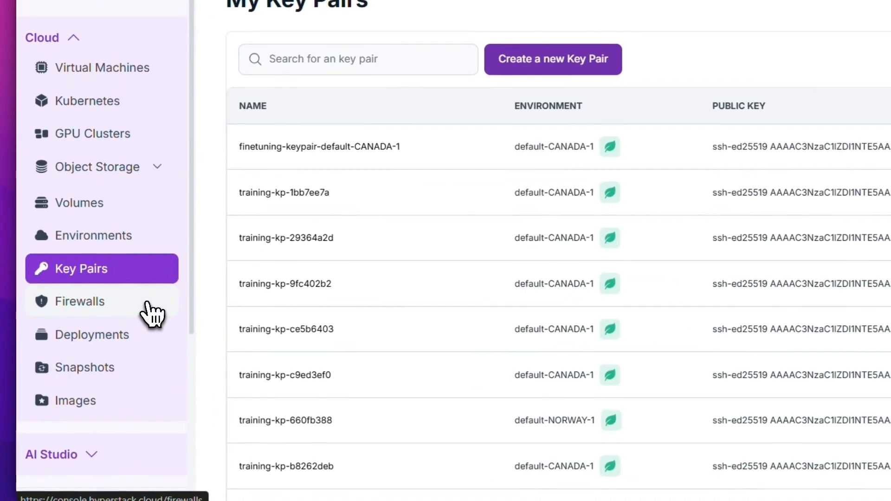
click(148, 306)
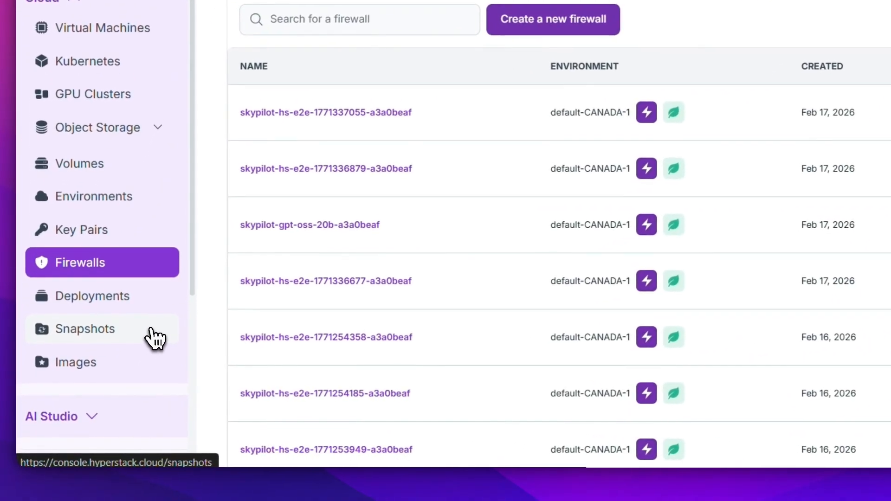
click(106, 373)
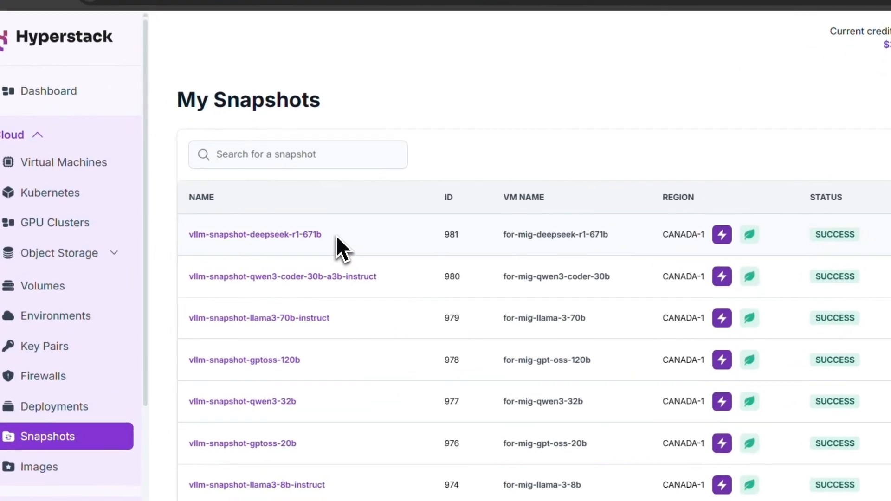
drag(267, 226, 162, 232)
click(230, 242)
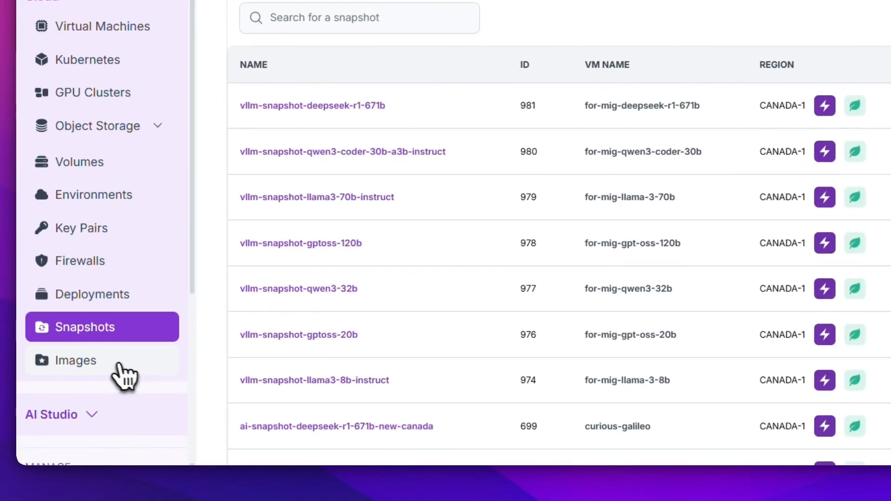
click(110, 369)
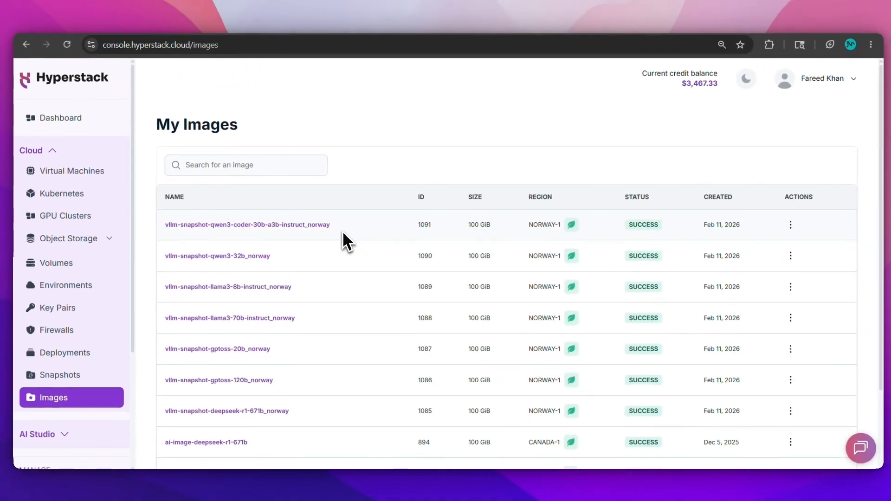
- Switch to AI Studio's Model Catalog and list third-party base models like MiniMax-M2
click(50, 156)
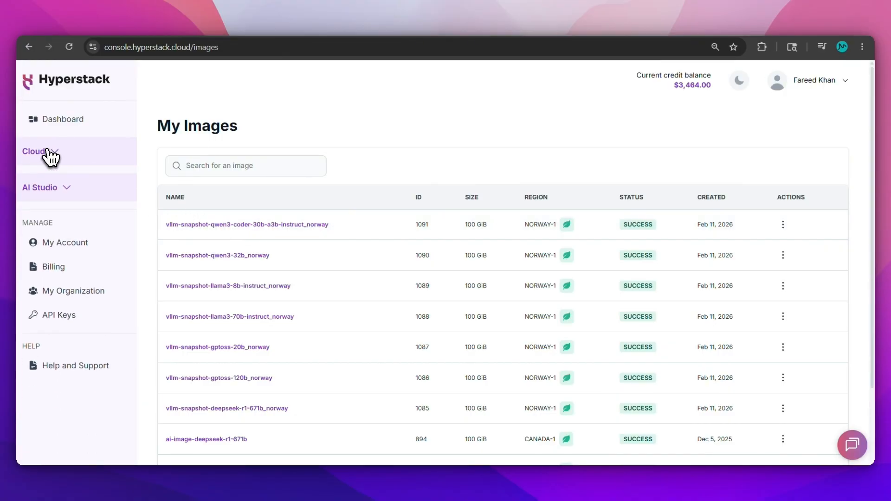
click(65, 185)
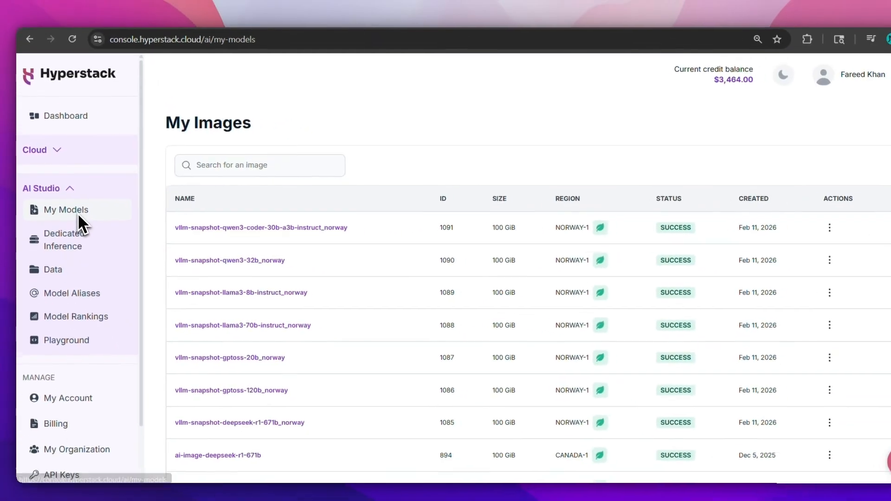
click(106, 236)
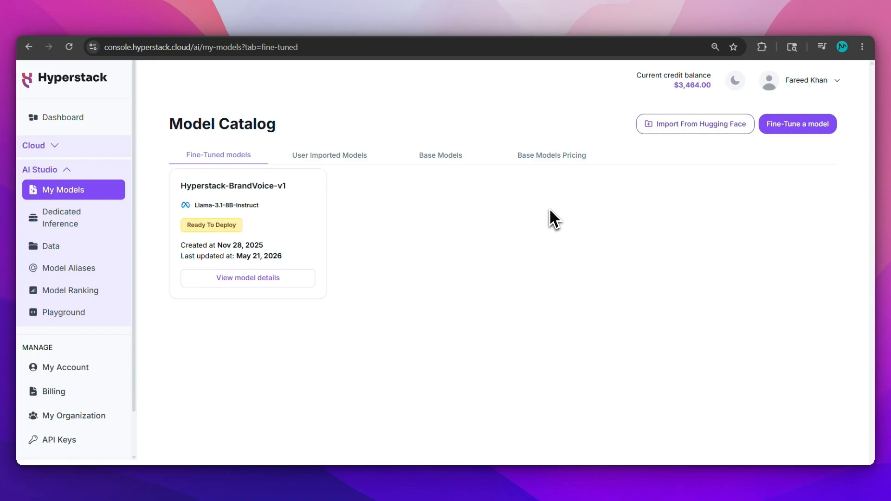
drag(426, 161, 262, 161)
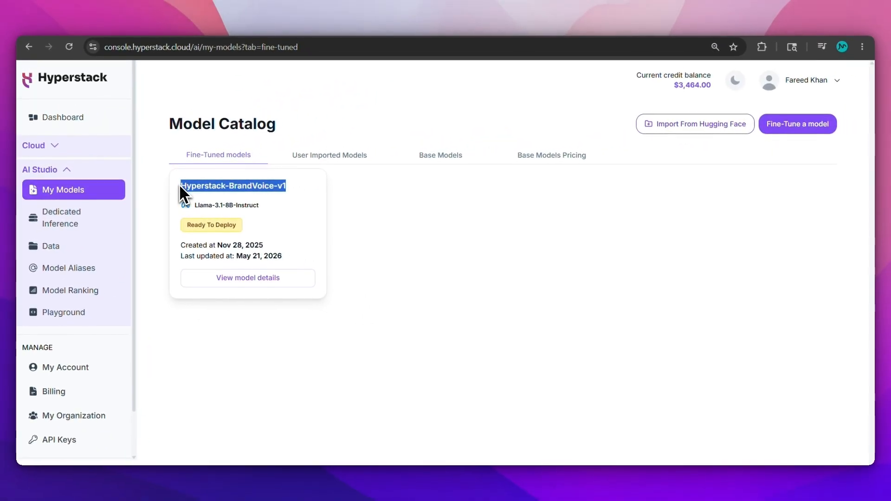
click(325, 214)
click(437, 160)
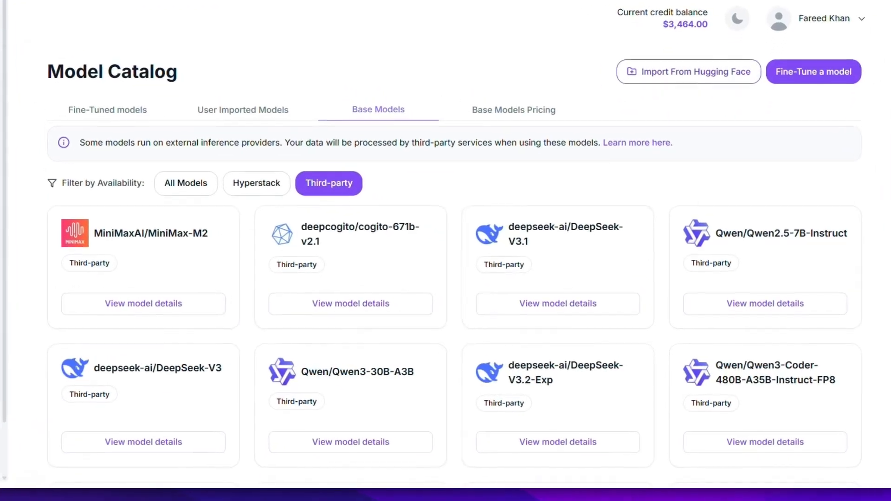
scroll(446, 162, down, 15)
scroll(445, 251, up, 15)
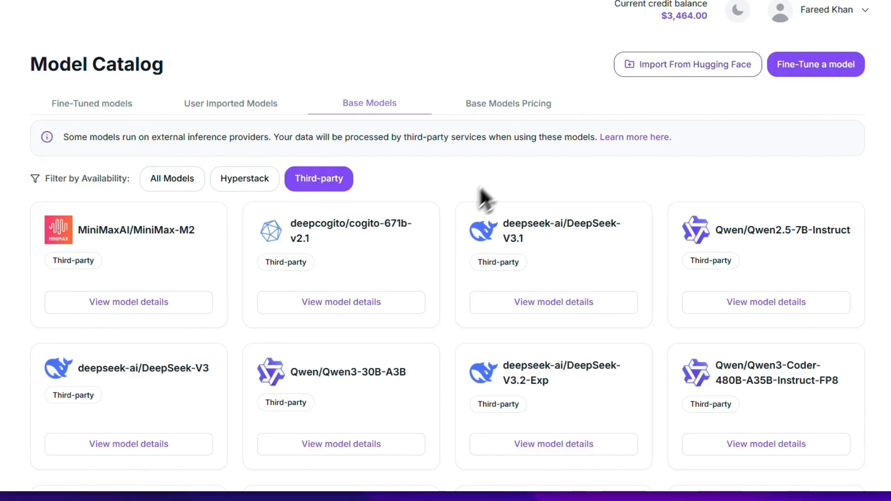
- Toggle Hyperstack/Third-party filters, view MiniMax-M2 details, then show the Base Models Pricing table
click(232, 179)
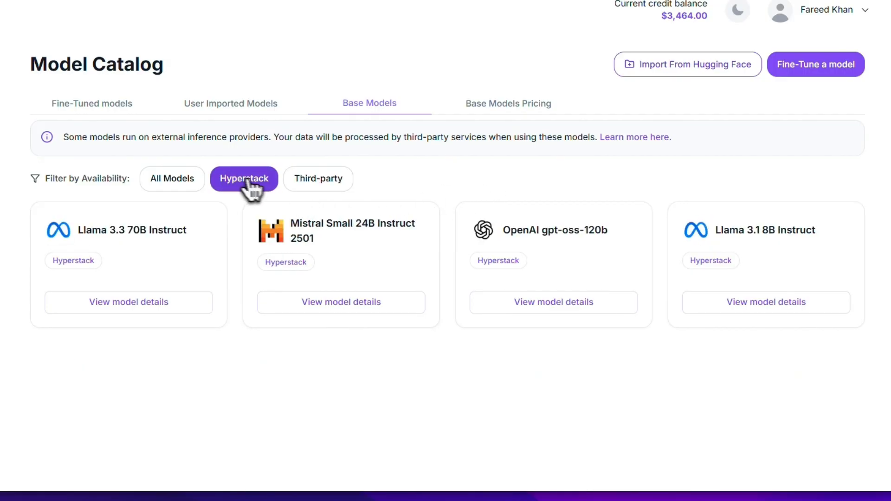
click(317, 180)
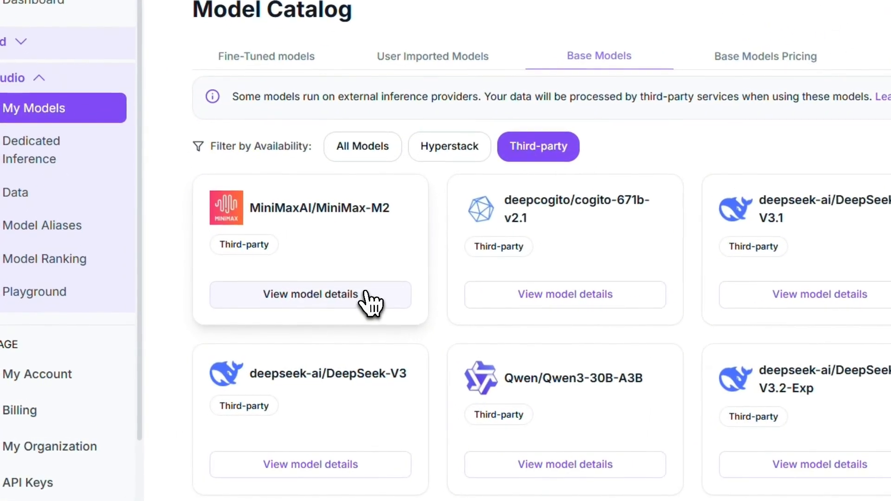
click(317, 307)
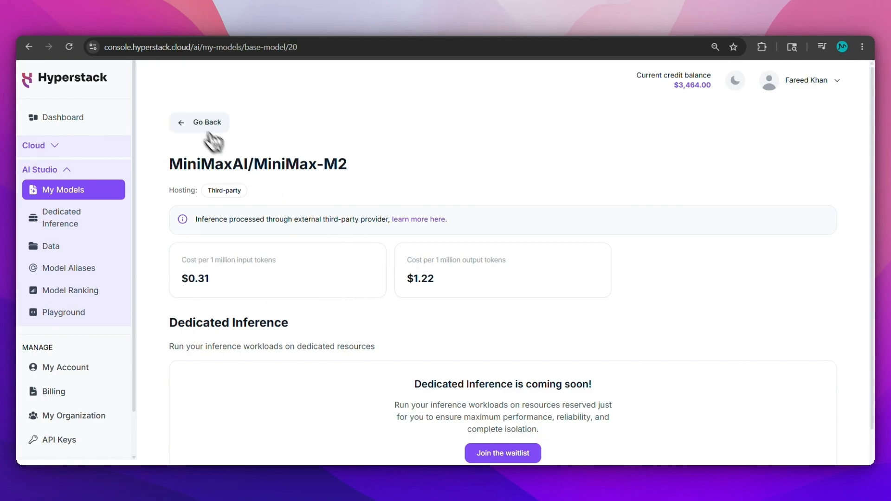
click(194, 124)
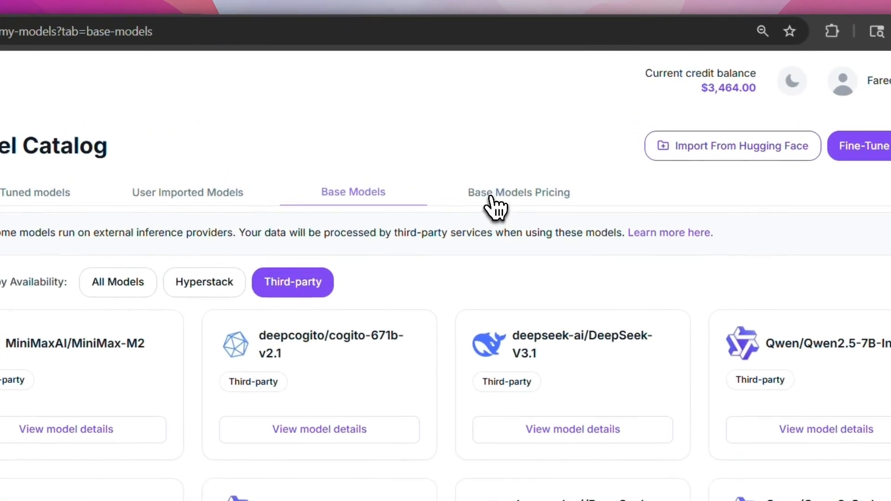
click(527, 157)
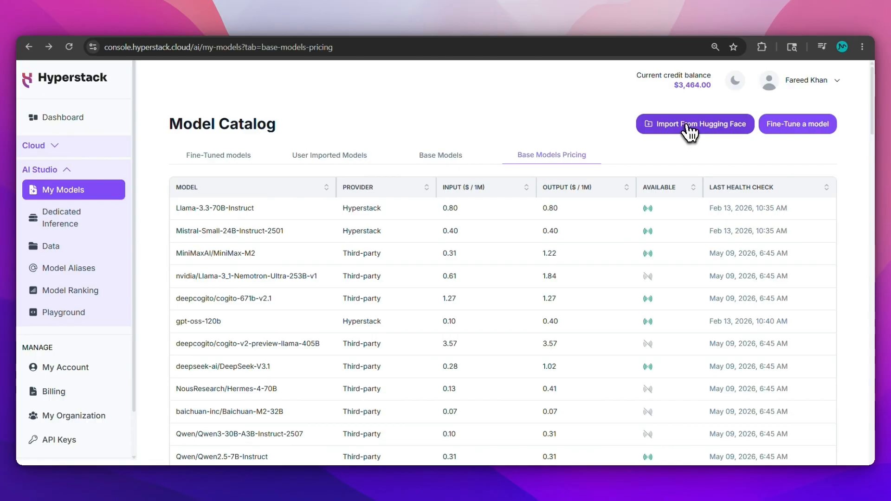
- Preview the Hugging Face import form without submitting, then show the empty User Imported Models tab
click(688, 126)
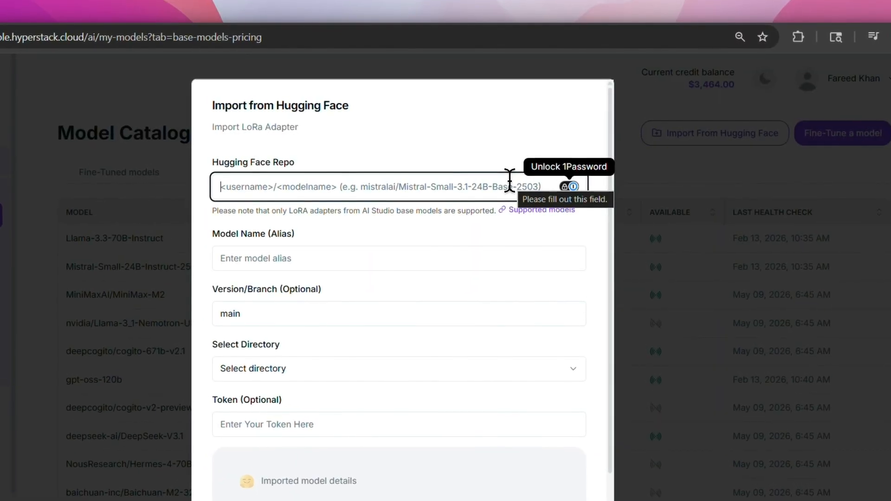
drag(570, 207, 575, 255)
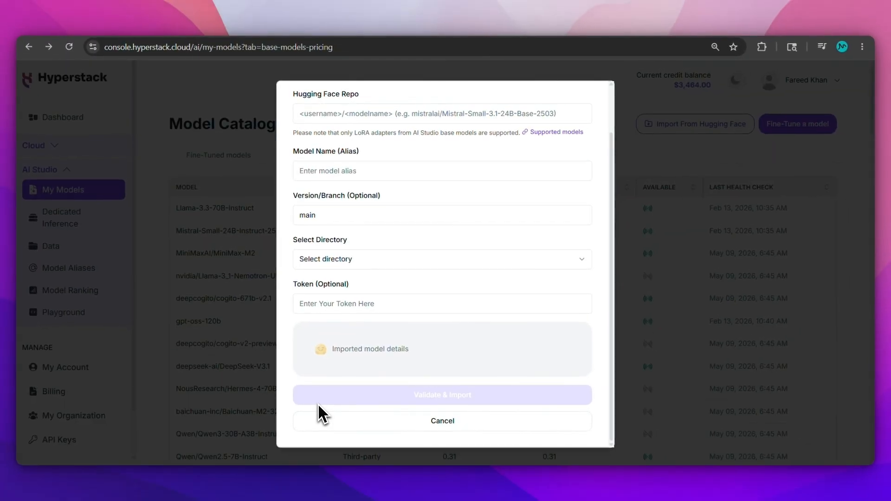
click(353, 427)
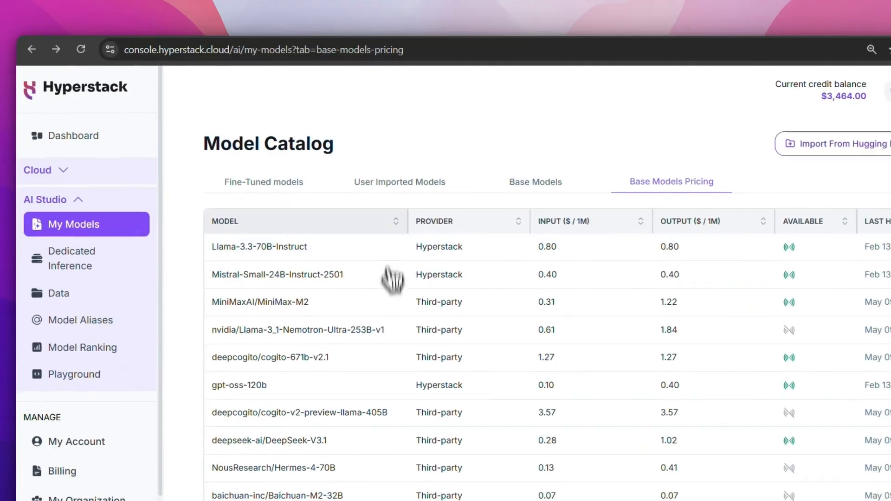
click(327, 157)
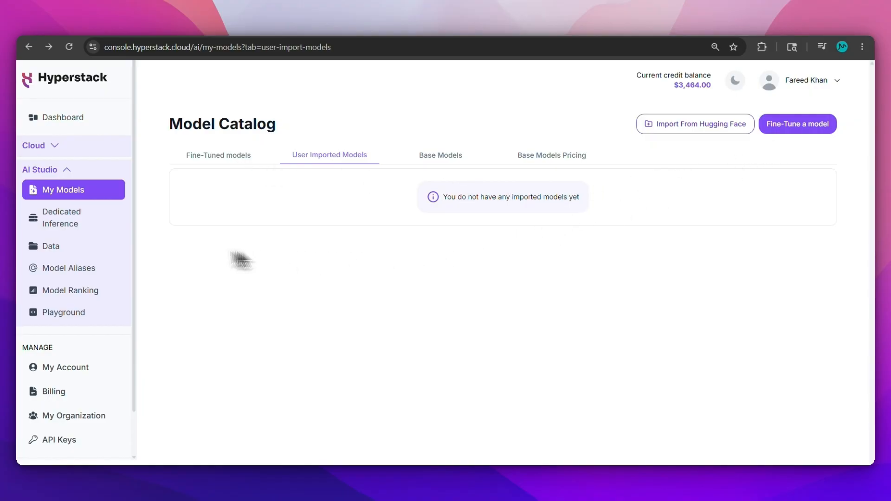
- Show the Data page's Logs tab and abandon a custom-log upload tagged train,val
click(108, 250)
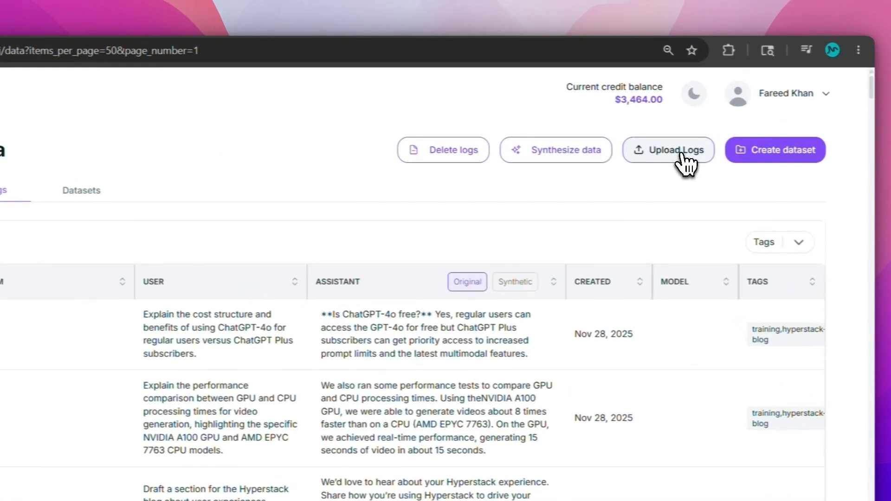
click(727, 131)
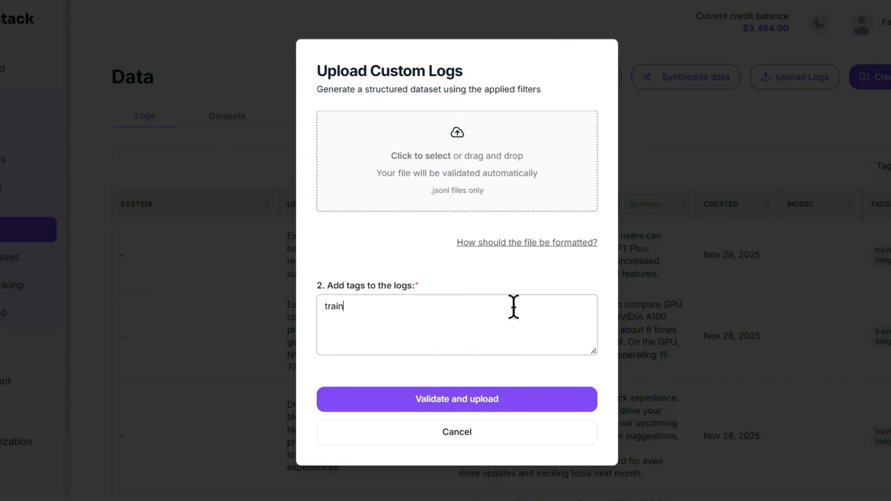
text(,val)
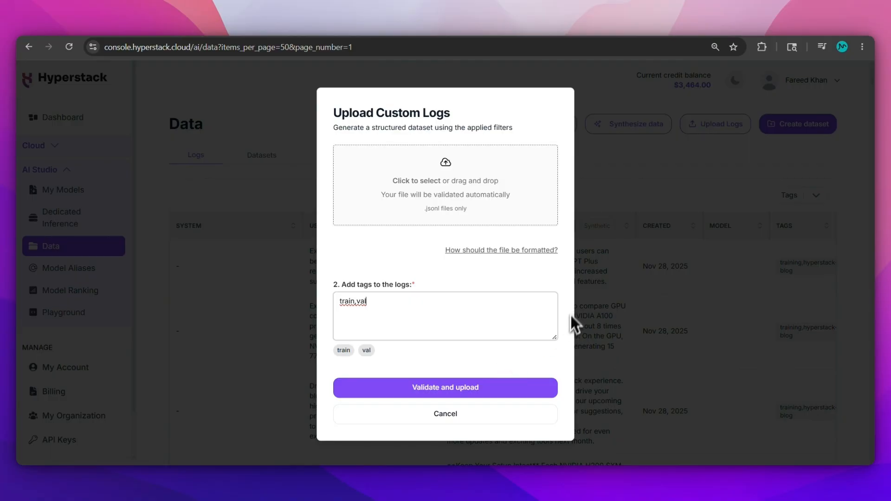
click(464, 420)
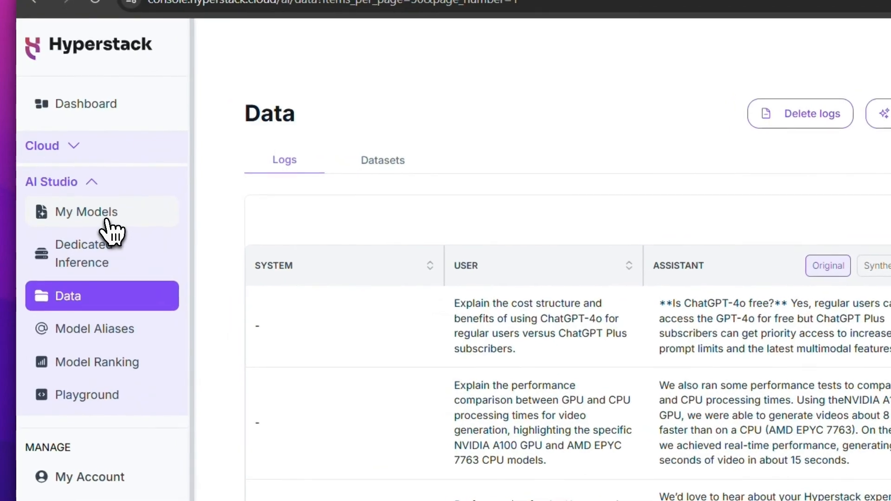
- Set up a fine-tuning job with Llama 3.3 70B Instruct and advanced settings, then discard it
click(75, 193)
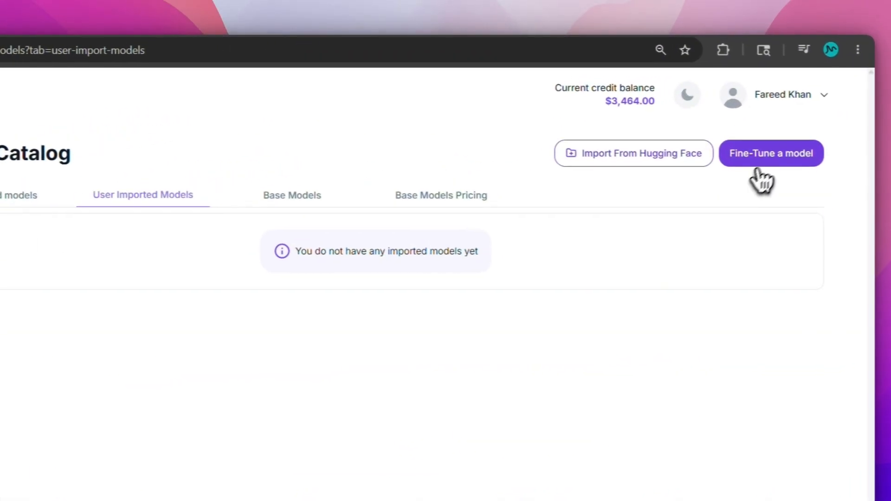
click(759, 164)
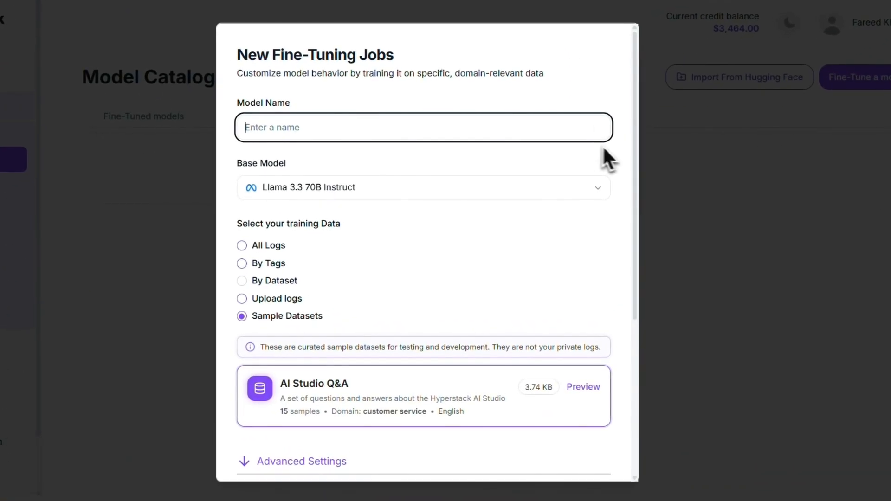
drag(634, 160, 635, 220)
click(586, 156)
click(572, 149)
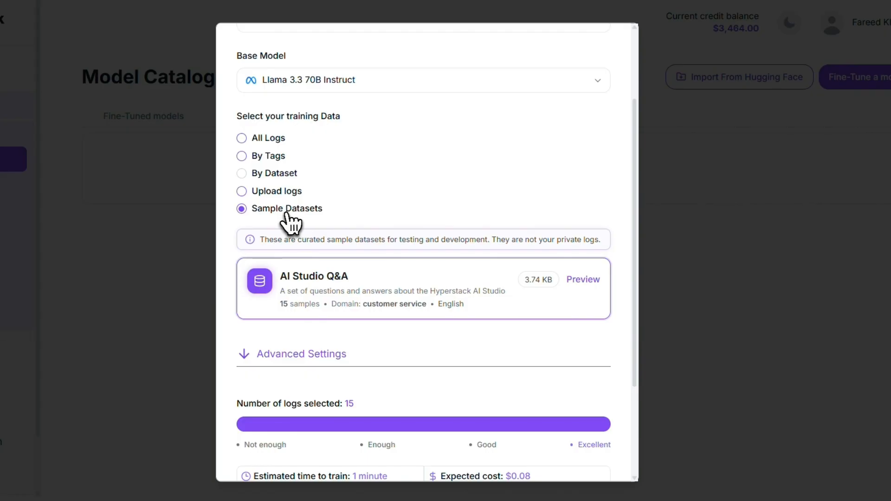
drag(628, 287, 626, 376)
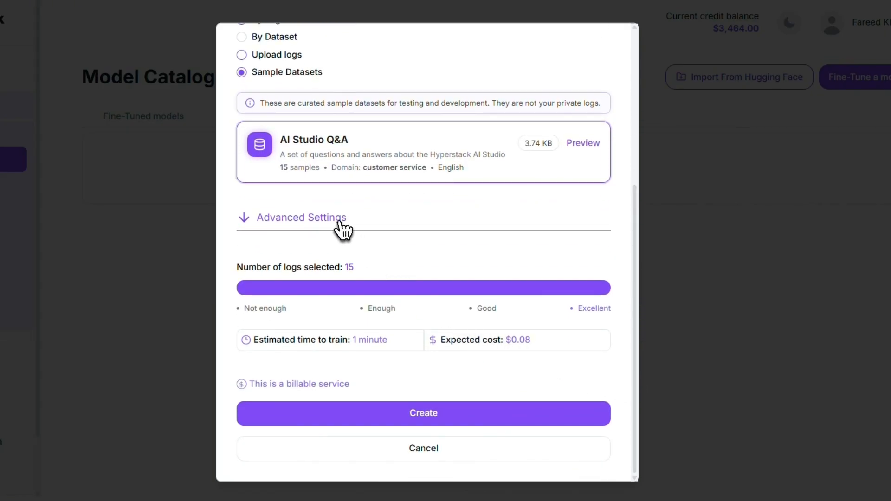
click(343, 229)
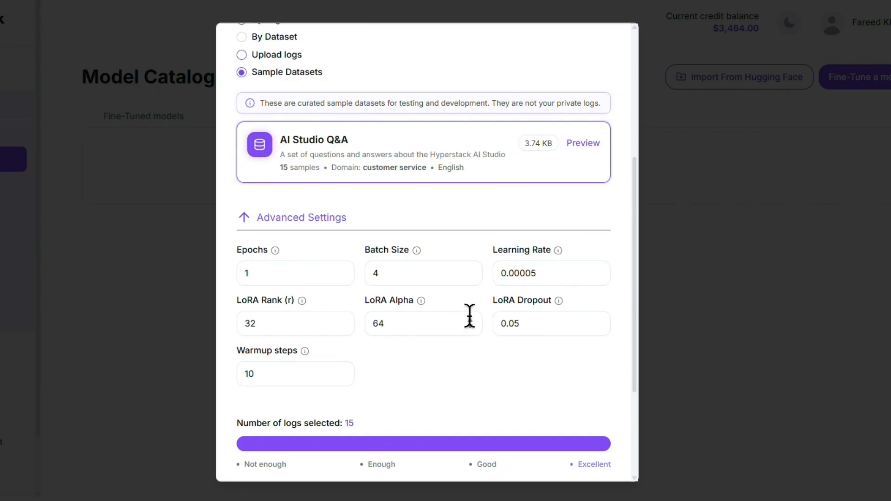
drag(634, 356, 633, 461)
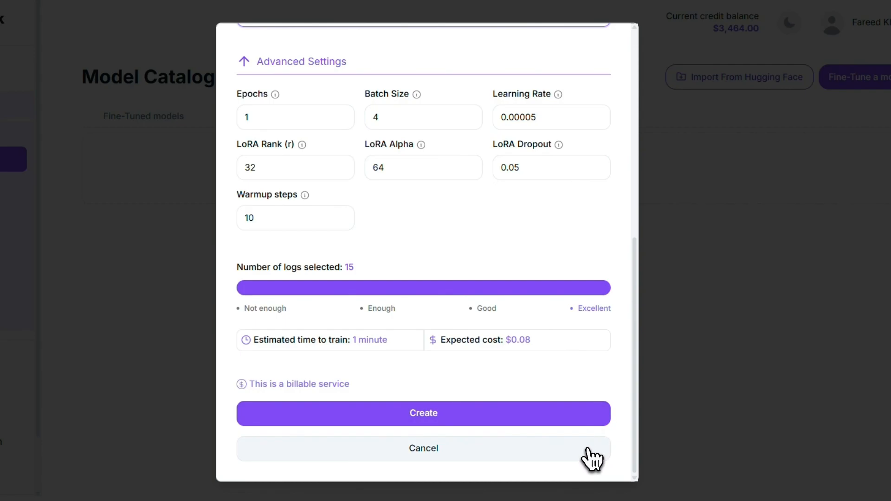
click(591, 457)
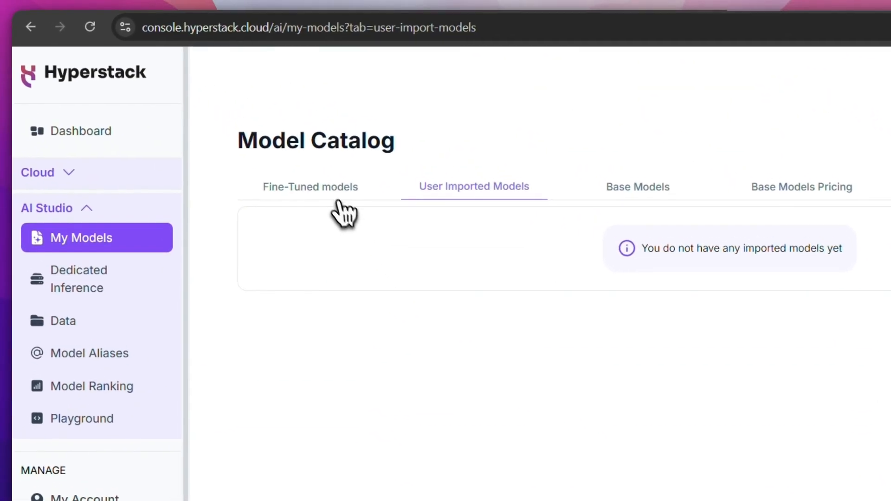
- View Hyperstack-BrandVoice-v1's details from the Fine-Tuned tab, including its training loss chart
click(340, 200)
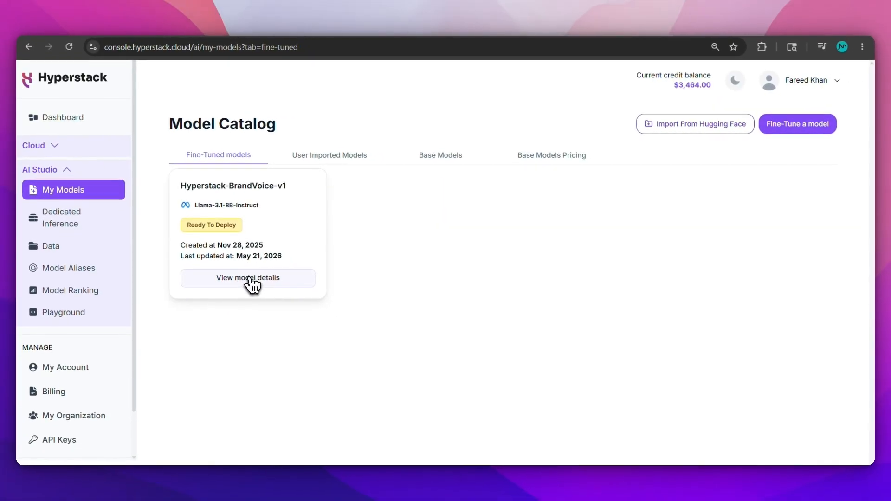
click(252, 282)
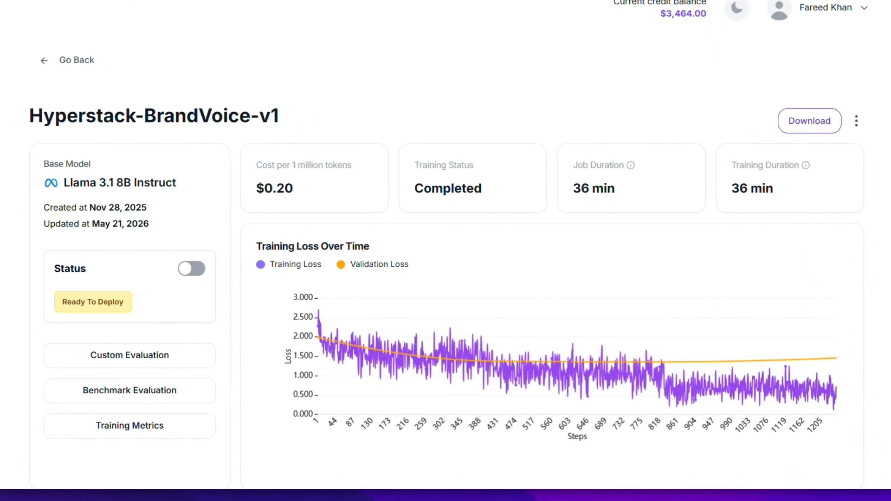
scroll(445, 251, down, 4)
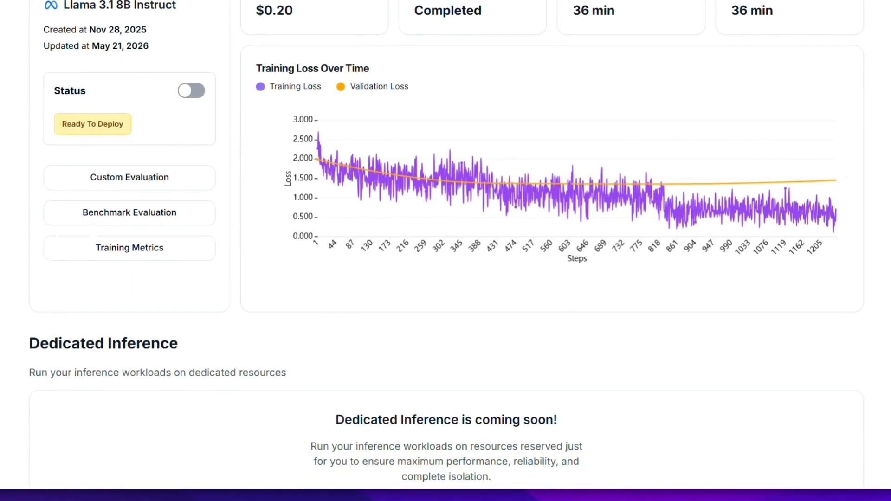
scroll(445, 251, up, 5)
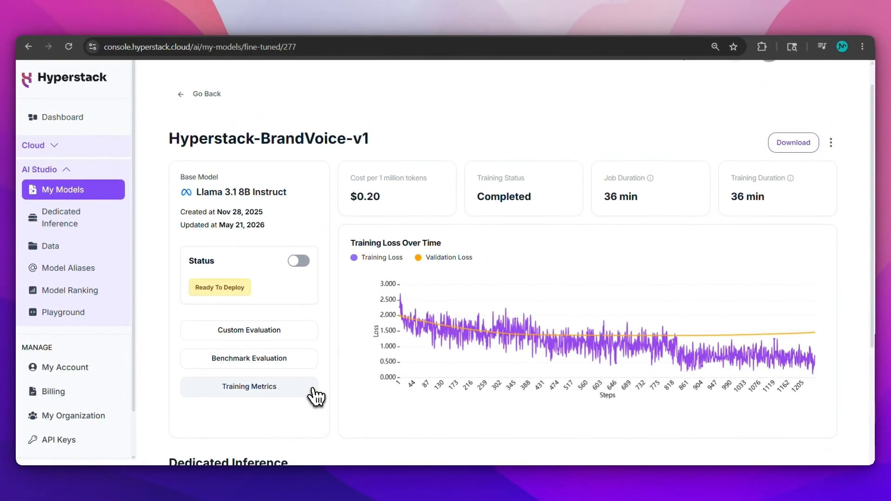
- Review Hyperstack-BrandVoice-v1's training metrics (training loss 0.7181, validation loss 1.4556), then return to the model page
click(312, 390)
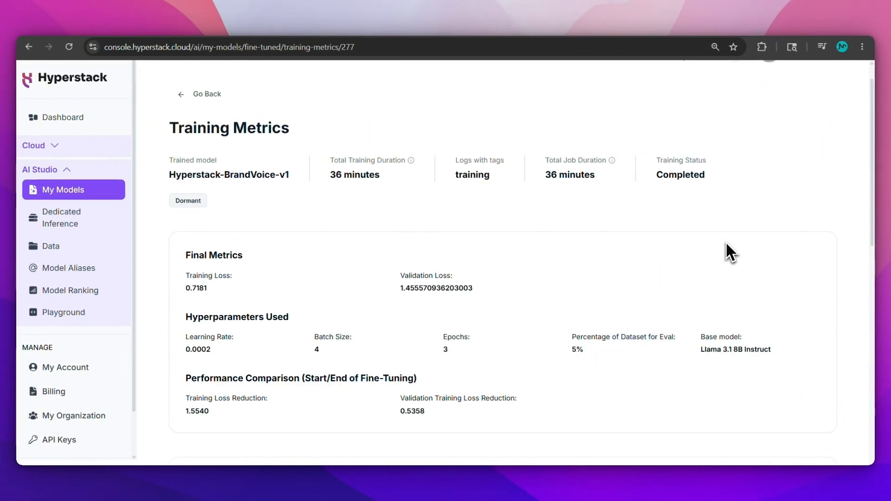
scroll(731, 253, down, 5)
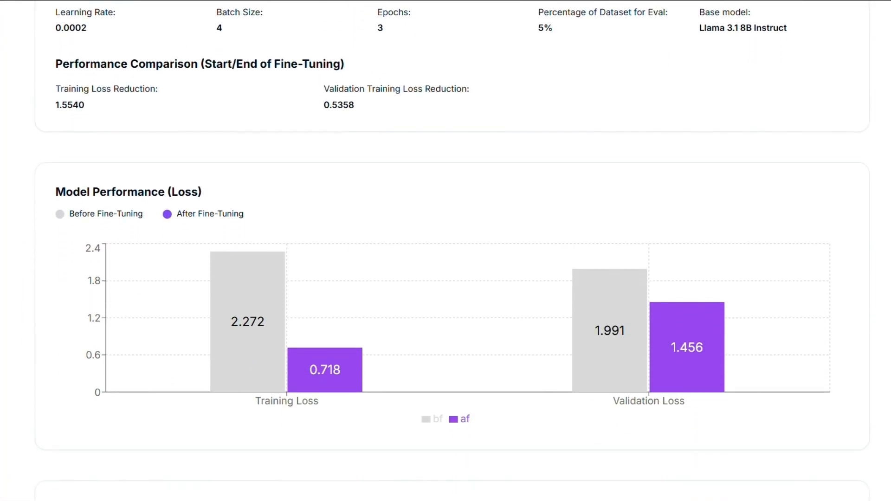
scroll(453, 253, down, 5)
scroll(452, 253, up, 7)
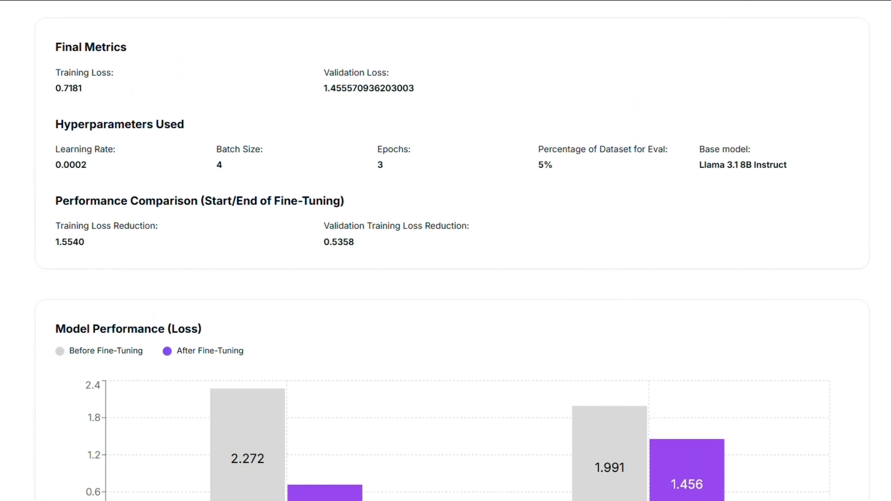
scroll(446, 250, up, 5)
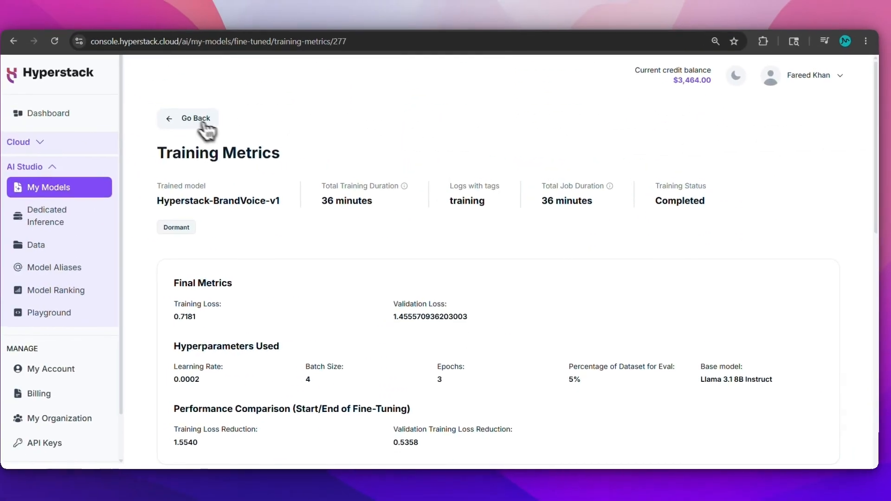
click(76, 78)
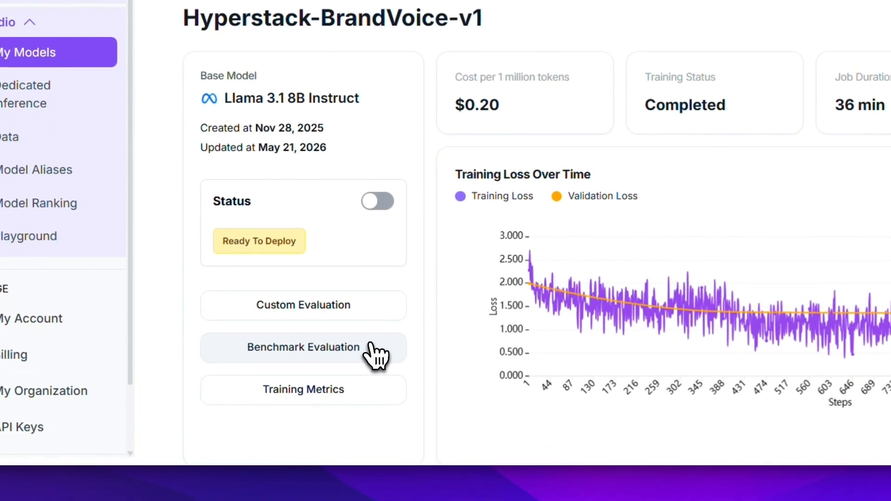
- On the benchmark evaluation page, enable SIQA to see its estimate of 12562 tokens and 0.002512 cost, then go back
click(288, 387)
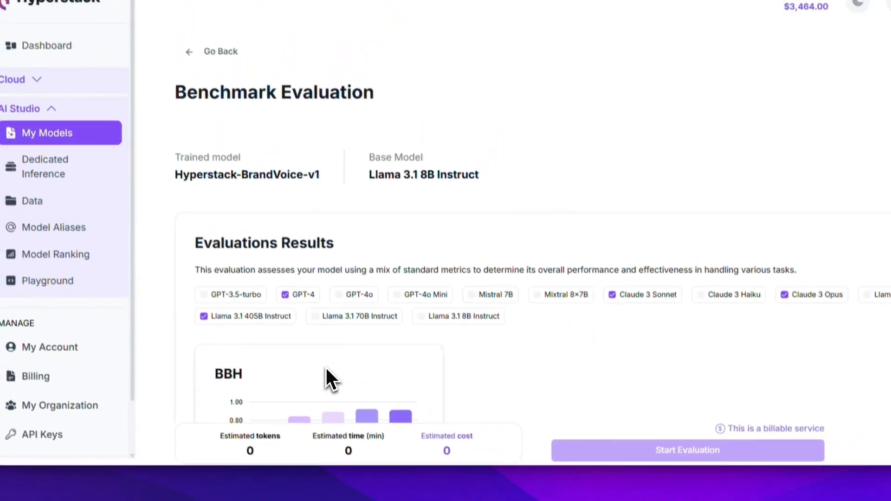
drag(874, 173, 889, 320)
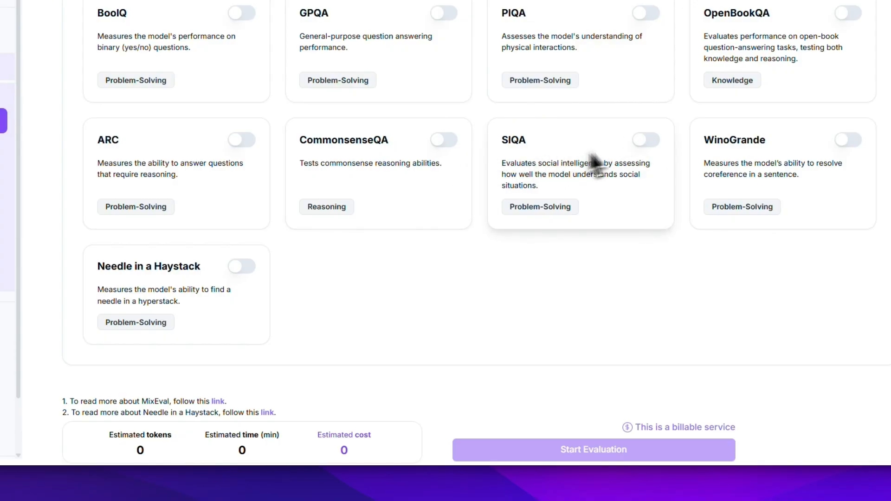
click(648, 142)
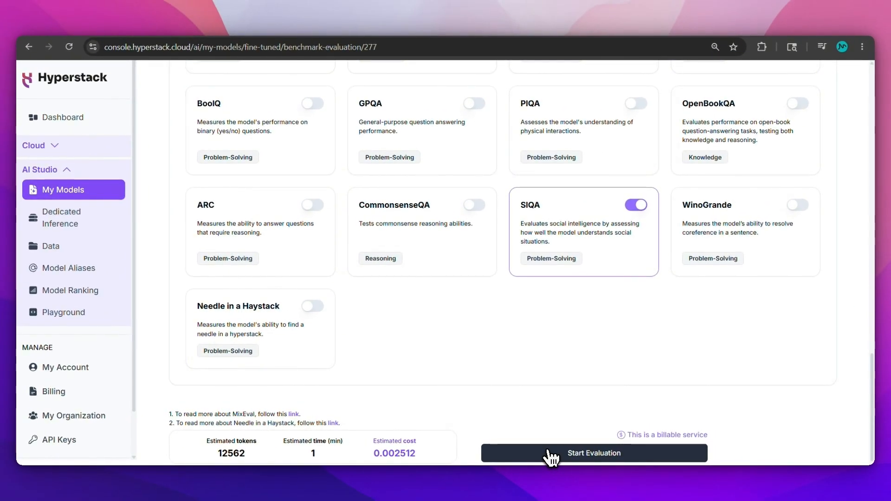
scroll(502, 260, up, 10)
click(192, 123)
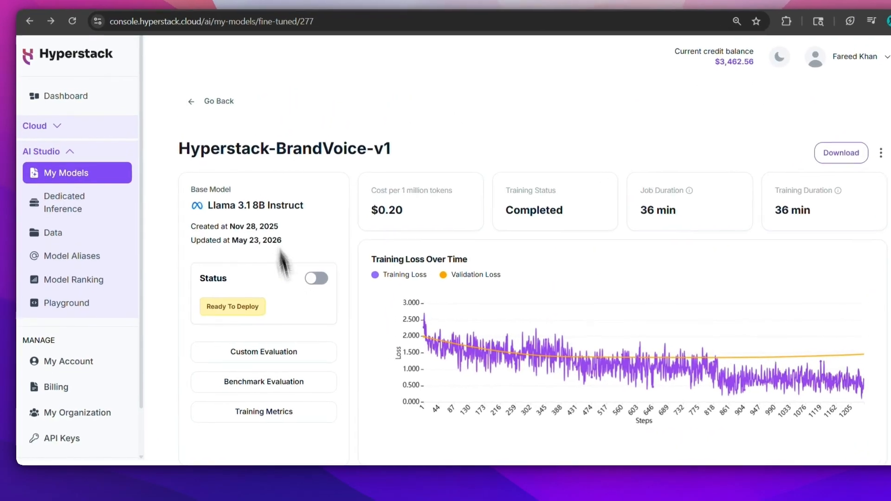
- Open the model's Custom Evaluation page and start a new custom evaluation, then cancel it
click(297, 353)
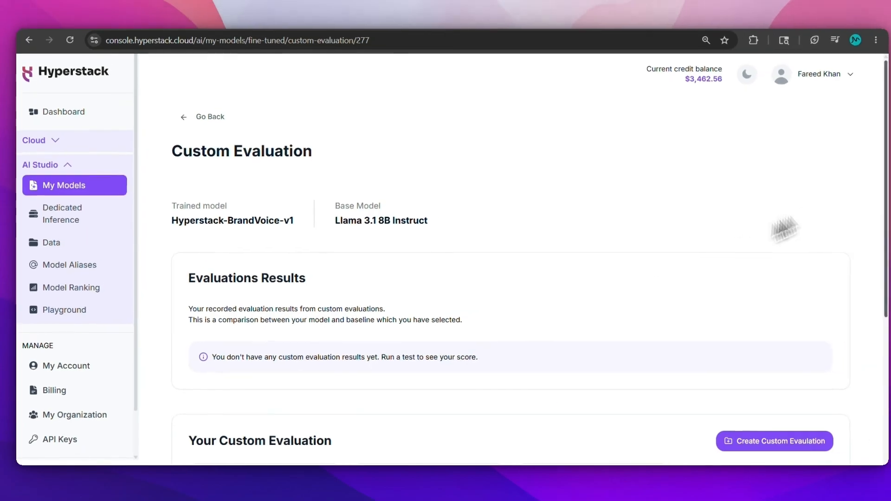
scroll(871, 265, down, 5)
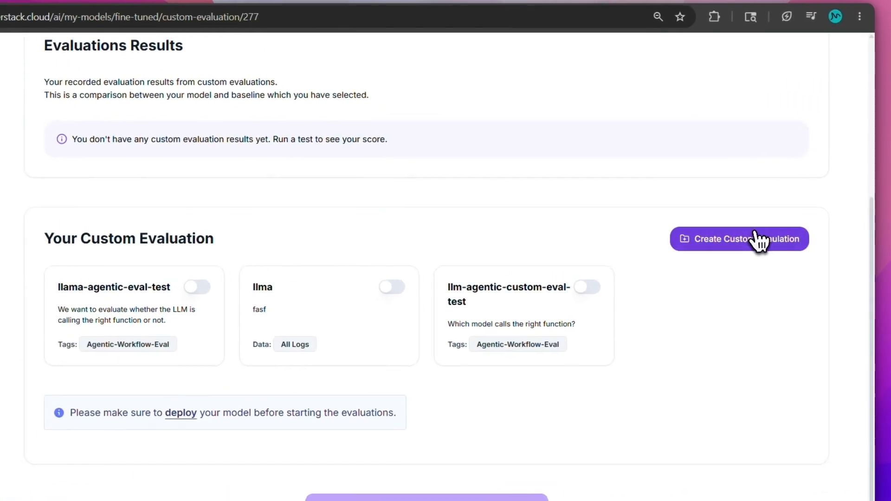
click(759, 239)
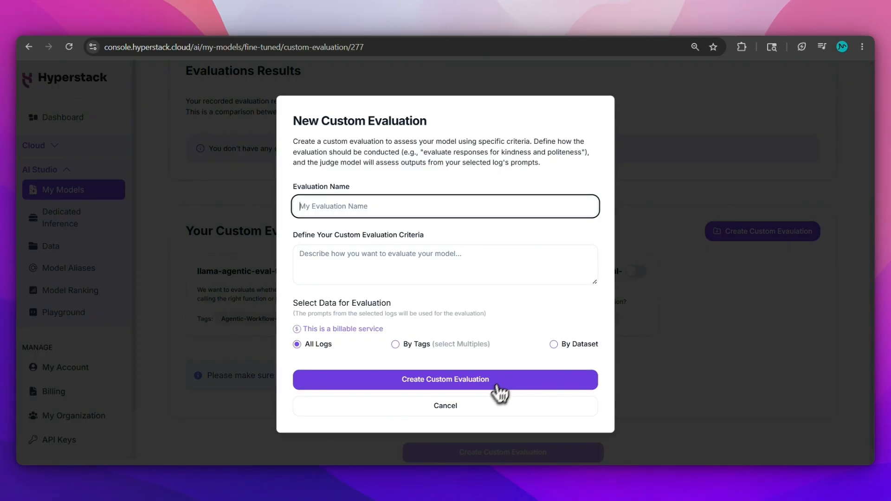
click(482, 409)
scroll(872, 209, up, 5)
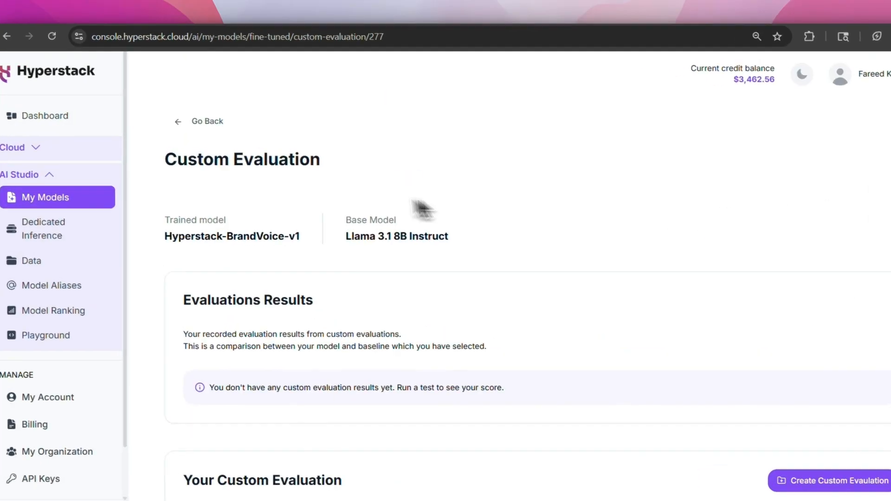
- Return to the model overview and switch Hyperstack-BrandVoice-v1's status to Deployed
click(209, 122)
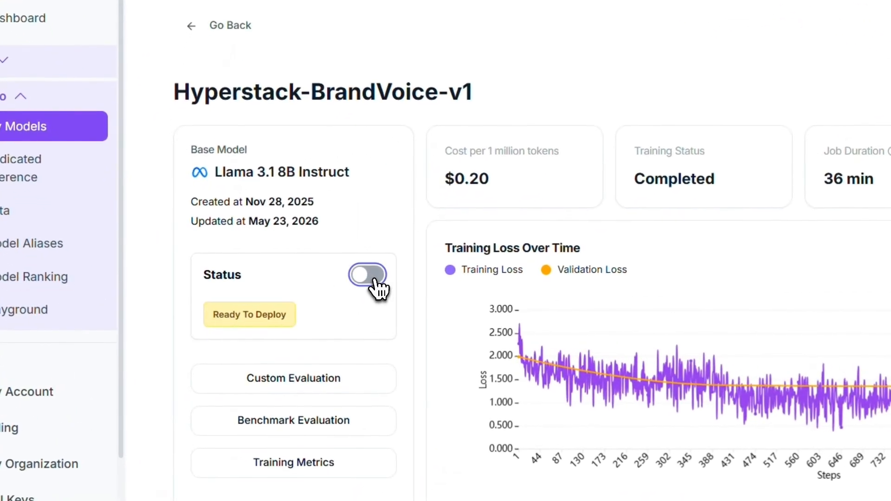
click(371, 278)
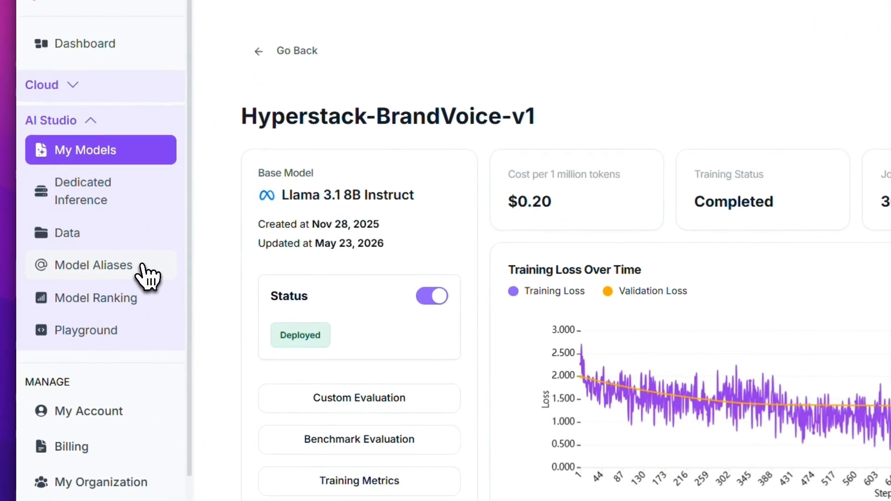
click(103, 274)
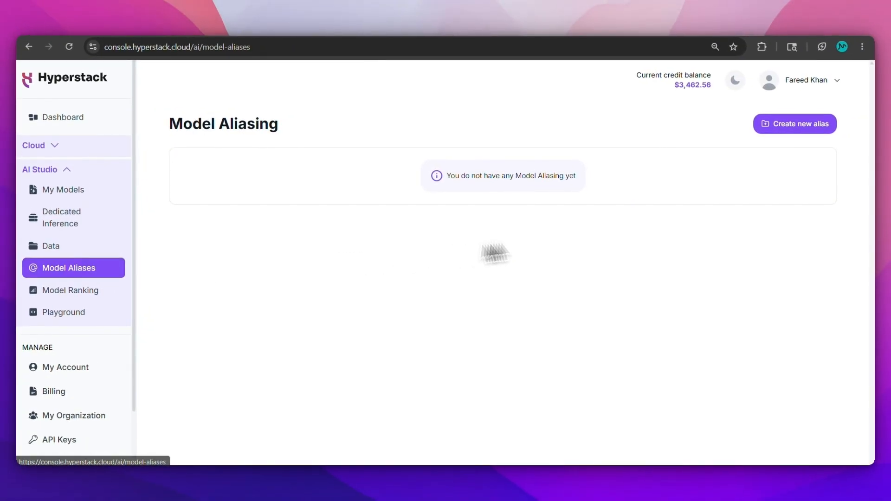
- Start a new alias with a typed suffix pointing to Hyperstack-BrandVoice-v1, then cancel without creating it
click(767, 143)
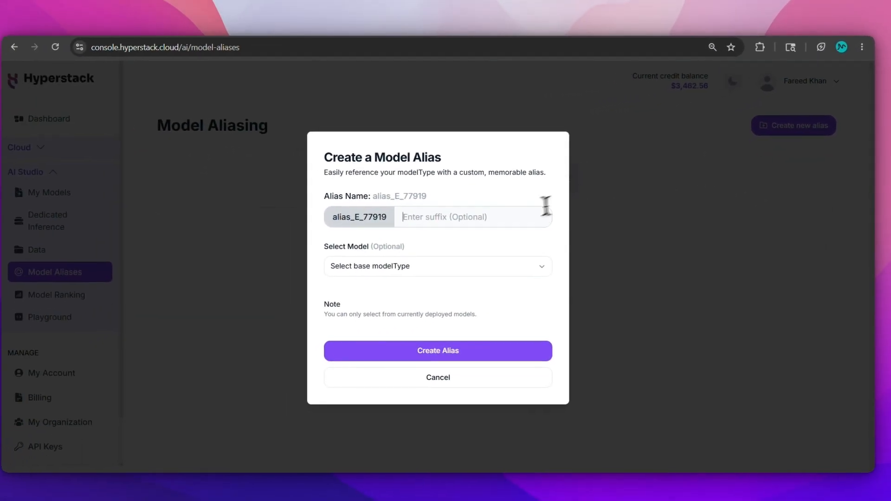
text(v2)
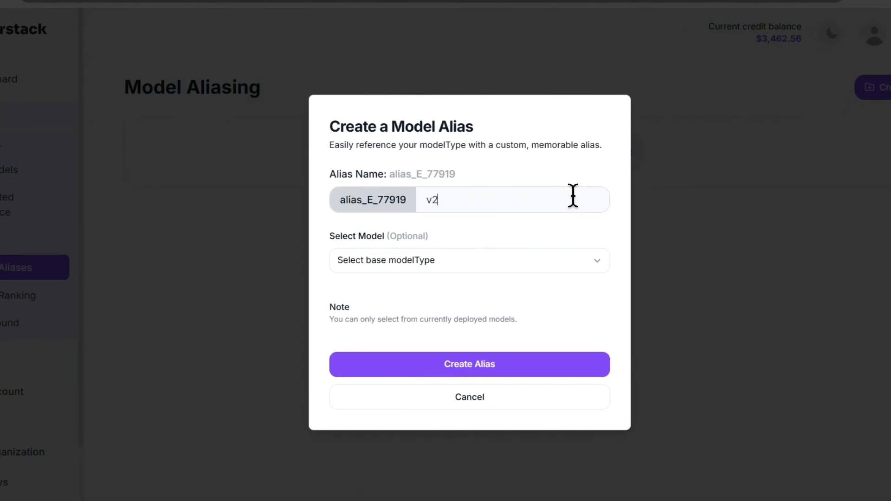
click(578, 272)
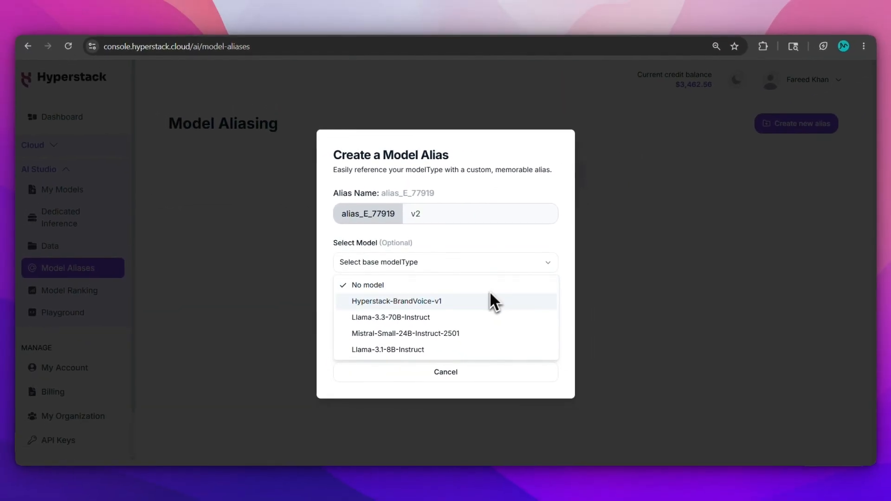
click(528, 306)
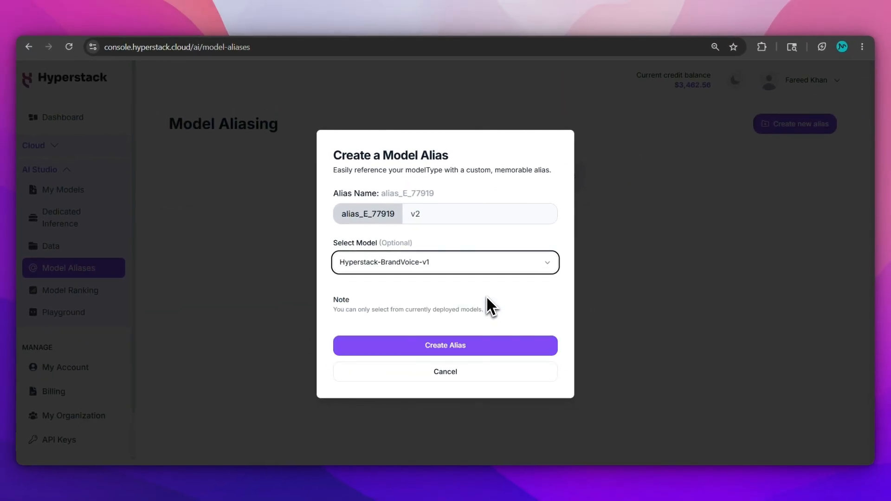
click(468, 373)
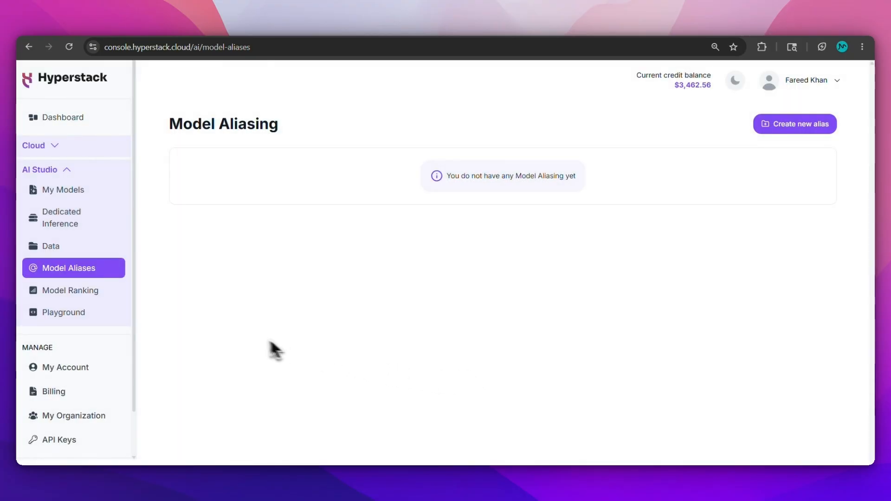
click(130, 284)
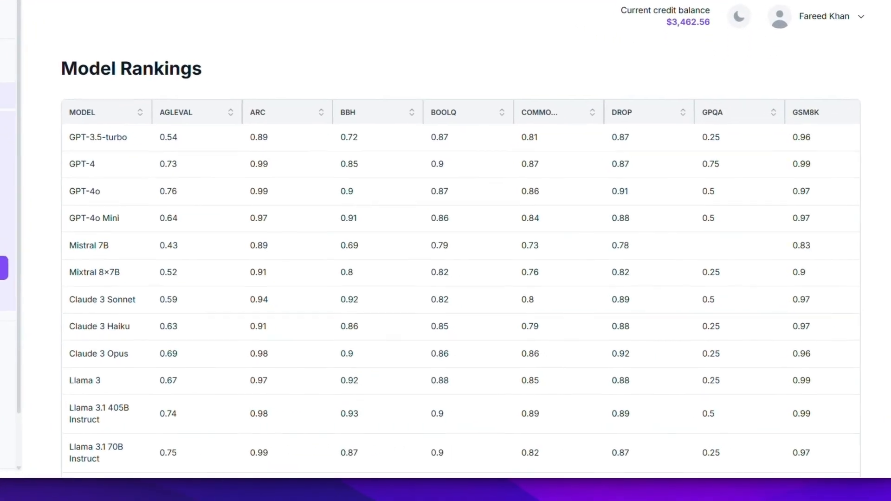
- Scroll the Model Rankings table down to the Hyperstack-BrandVoice-v1 row, then go to the Playground
drag(873, 225, 873, 295)
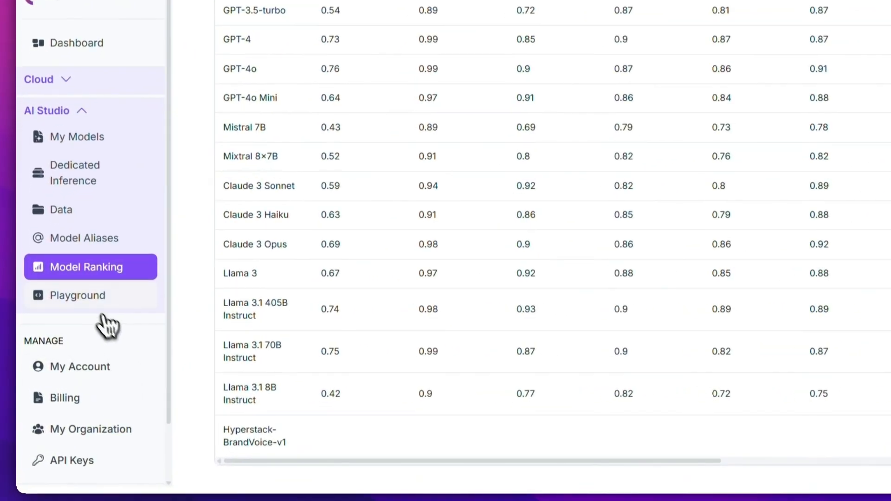
click(81, 312)
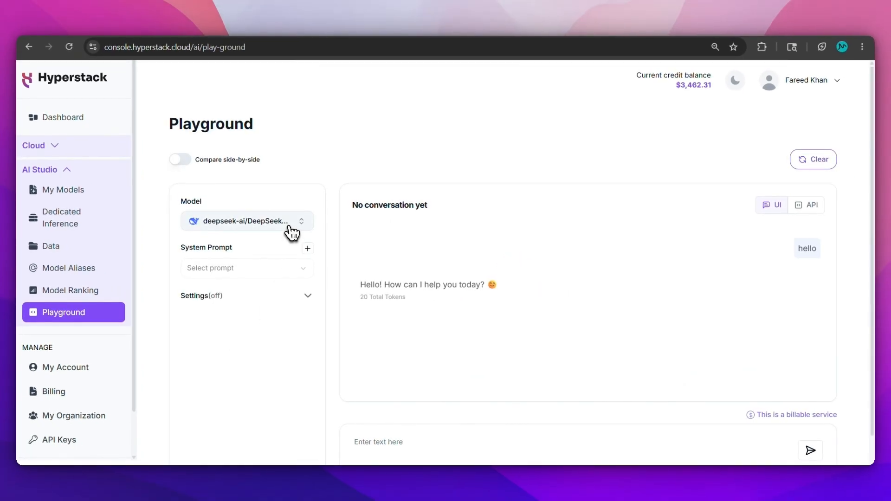
- Choose Hyperstack-BrandVoice-v1 as the chat model and check its generation settings (Temperature 1, Top K -1)
click(290, 227)
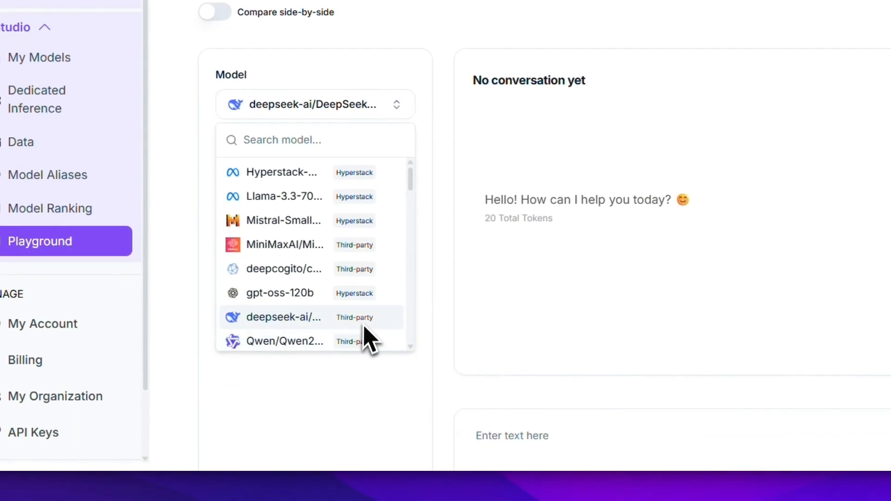
click(361, 171)
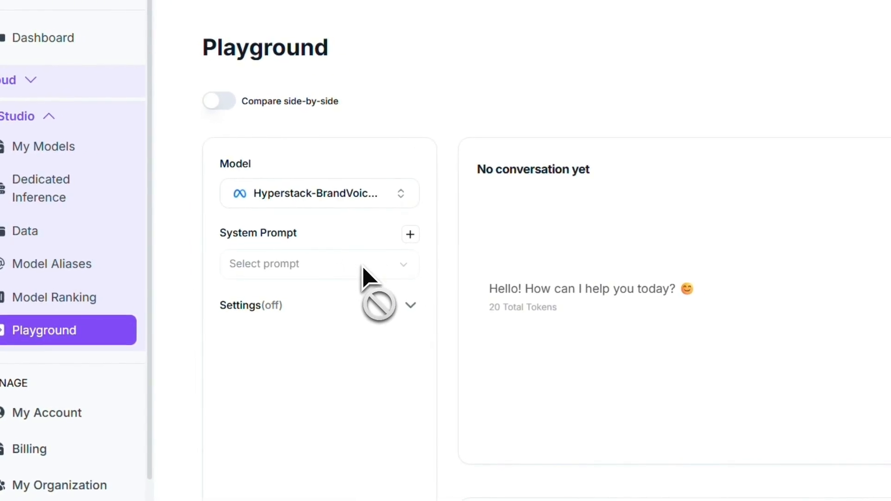
click(411, 305)
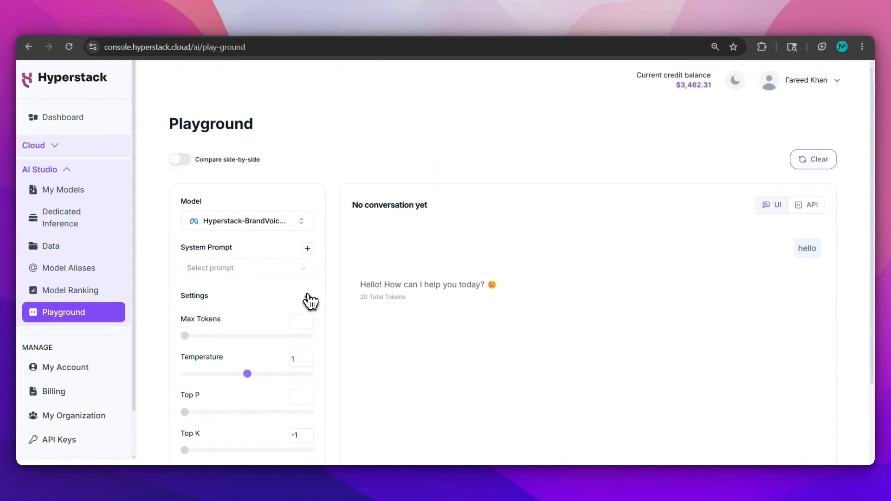
click(307, 296)
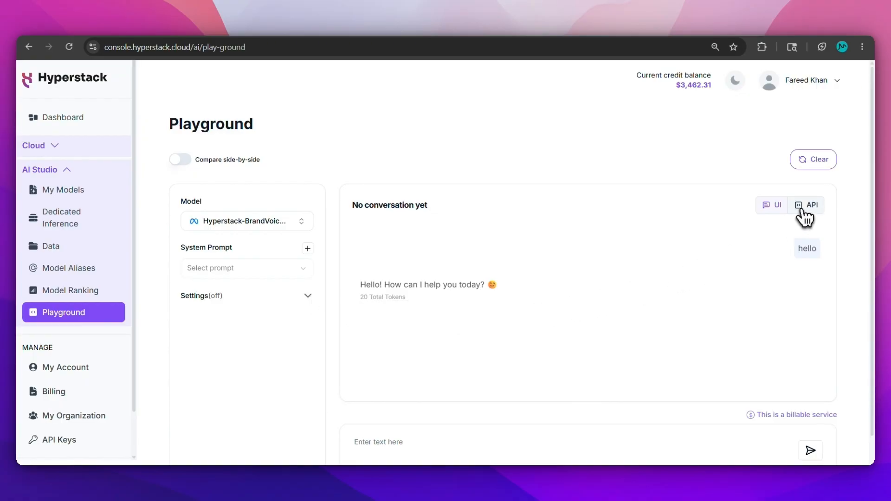
- Copy the cURL chat-completions request for Hyperstack-BrandVoice-v1 from the API view, then return to the chat UI
click(805, 206)
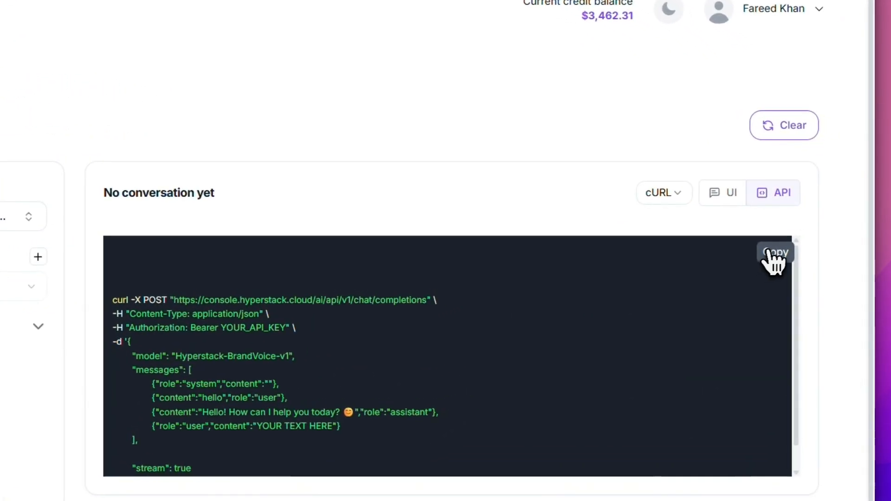
click(807, 245)
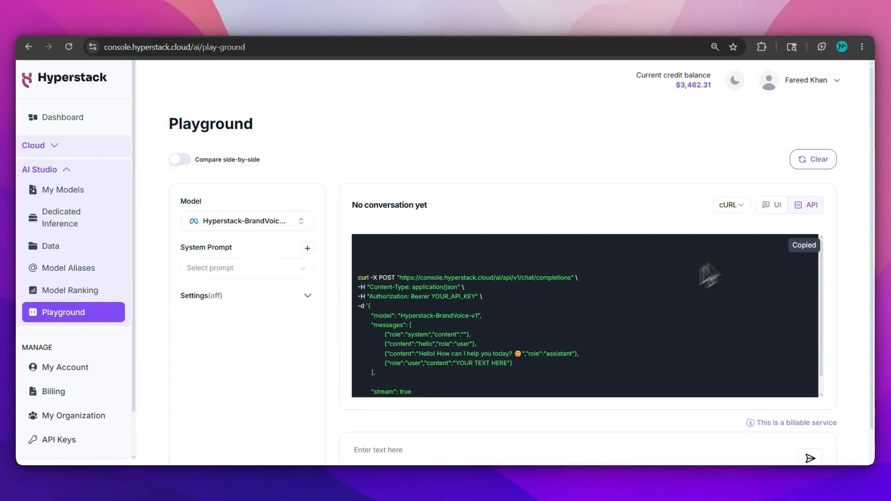
click(777, 206)
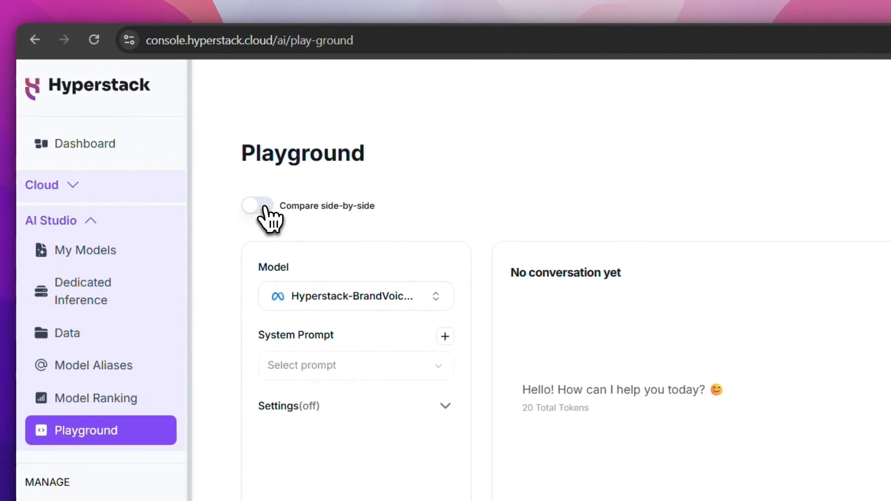
- Turn on side-by-side comparison and set the second chat panel's model to Hyperstack-BrandVoice-v1
click(262, 207)
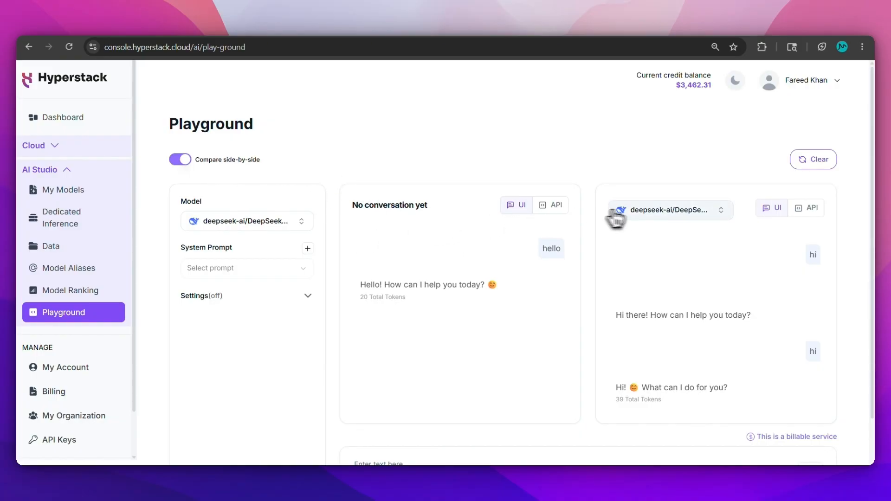
click(638, 216)
click(655, 253)
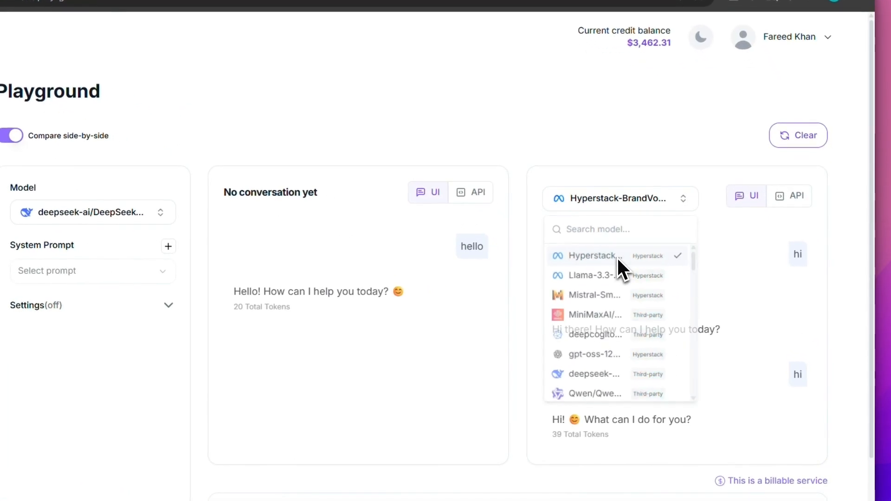